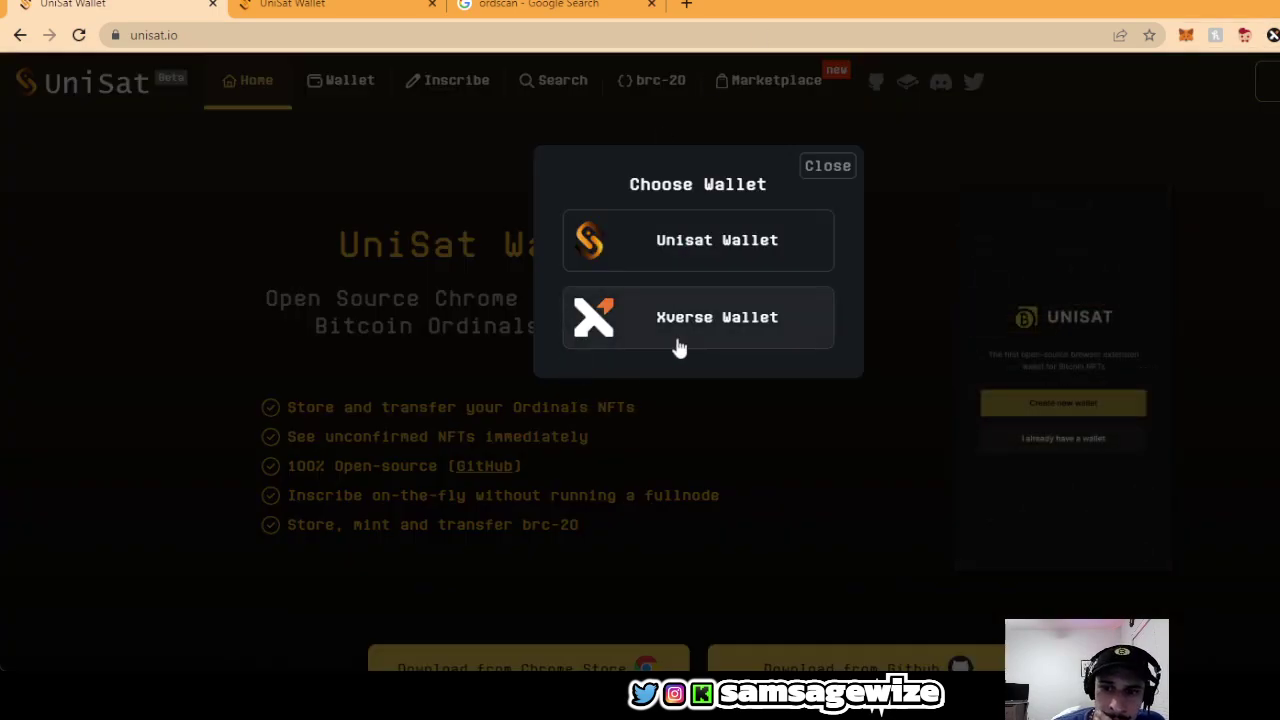
Connect the Xverse wallet, then go from the brc-20 overview to the Inscribe page.
{"action": "left_click", "coordinate": [677, 341]}
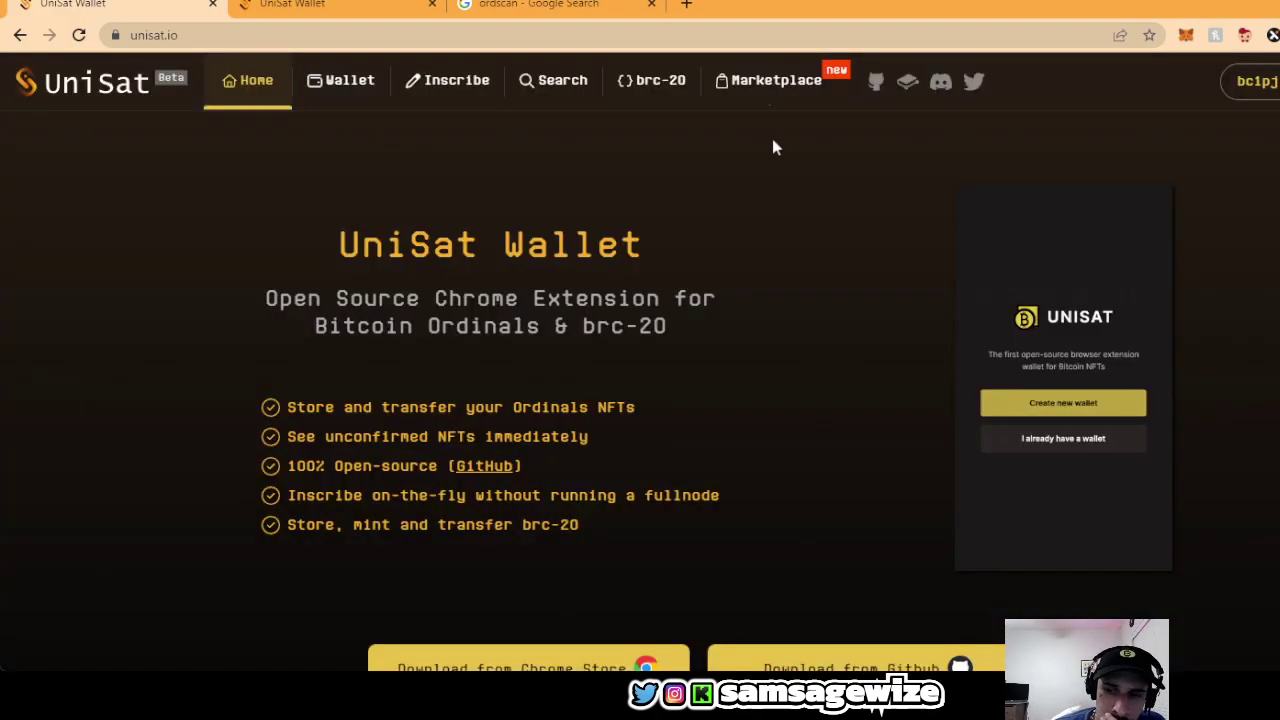
{"action": "left_click", "coordinate": [655, 88]}
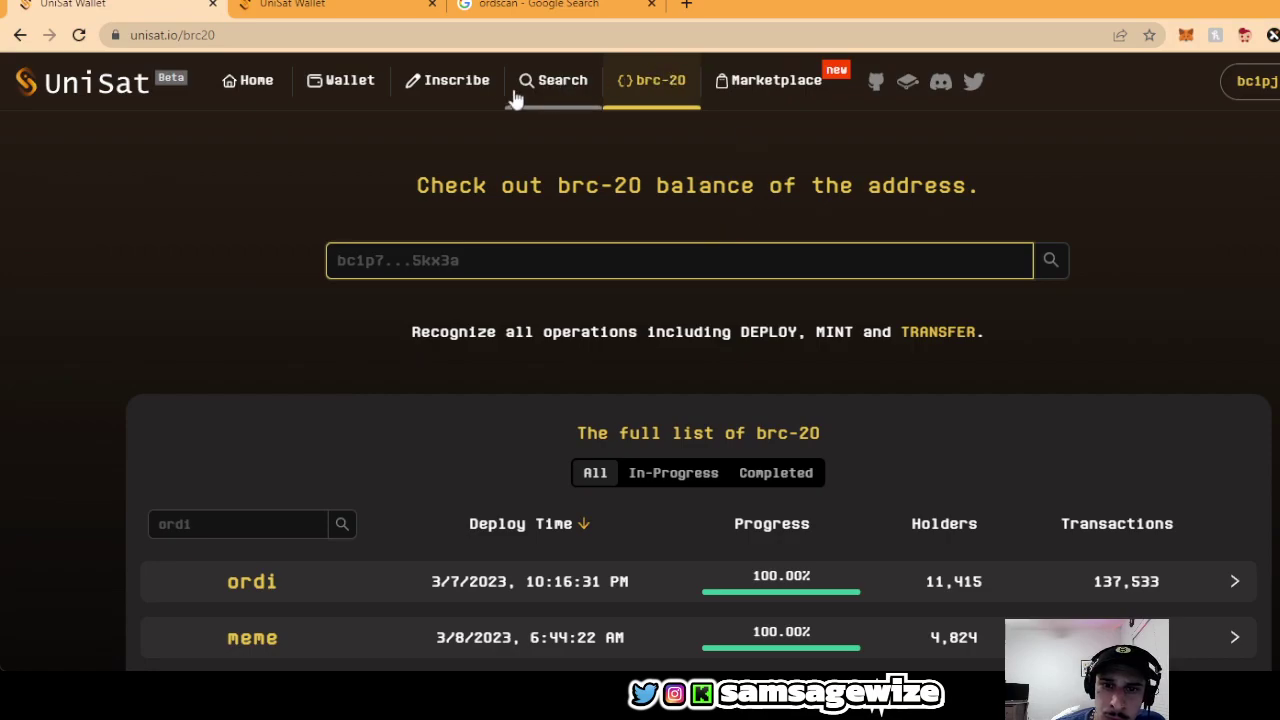
{"action": "left_click", "coordinate": [436, 84]}
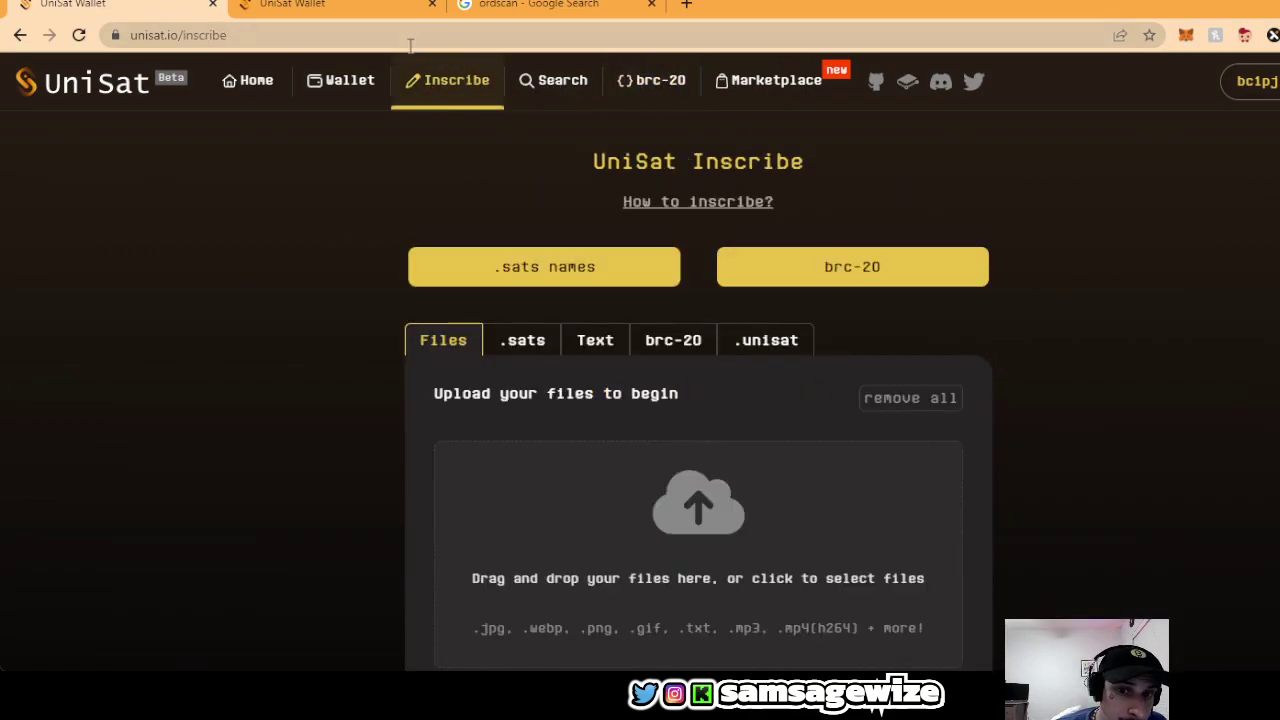
Fill the brc-20 Deploy form with tick sage and limit per mint 1000 and submit it.
{"action": "left_click", "coordinate": [676, 345]}
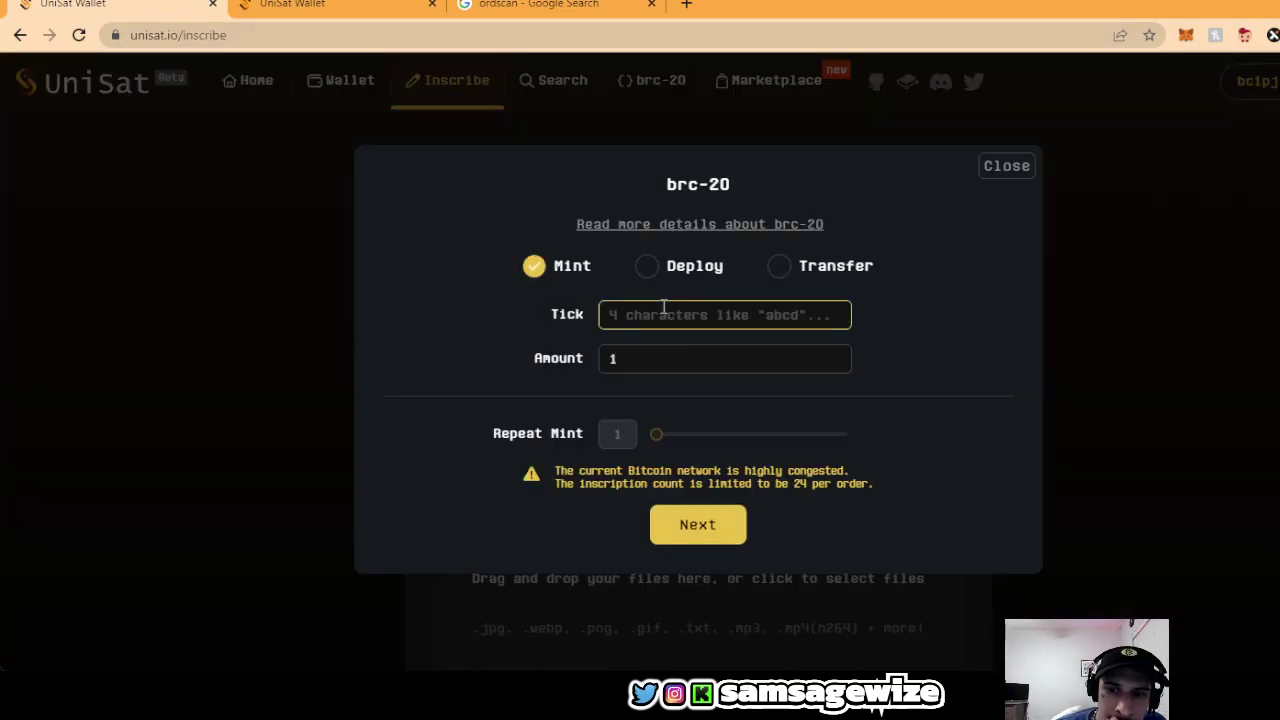
{"action": "left_click", "coordinate": [659, 268]}
{"action": "left_click", "coordinate": [654, 314]}
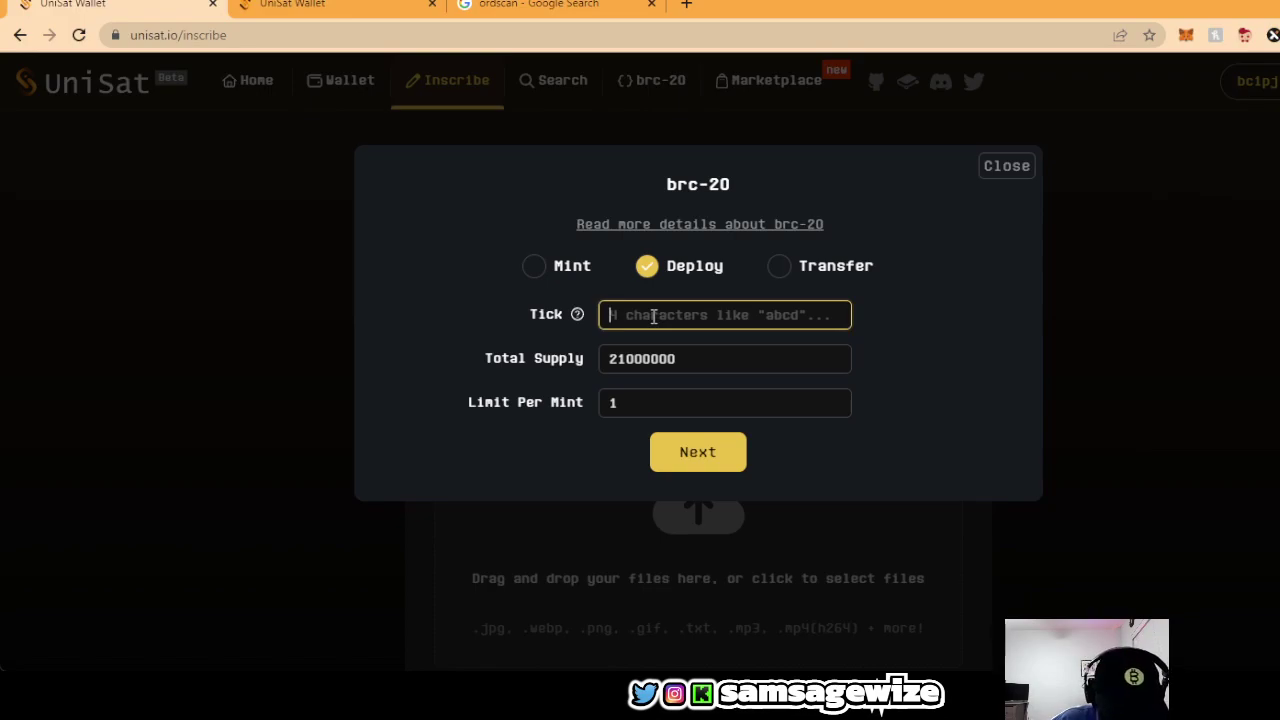
{"action": "type", "text": "sage"}
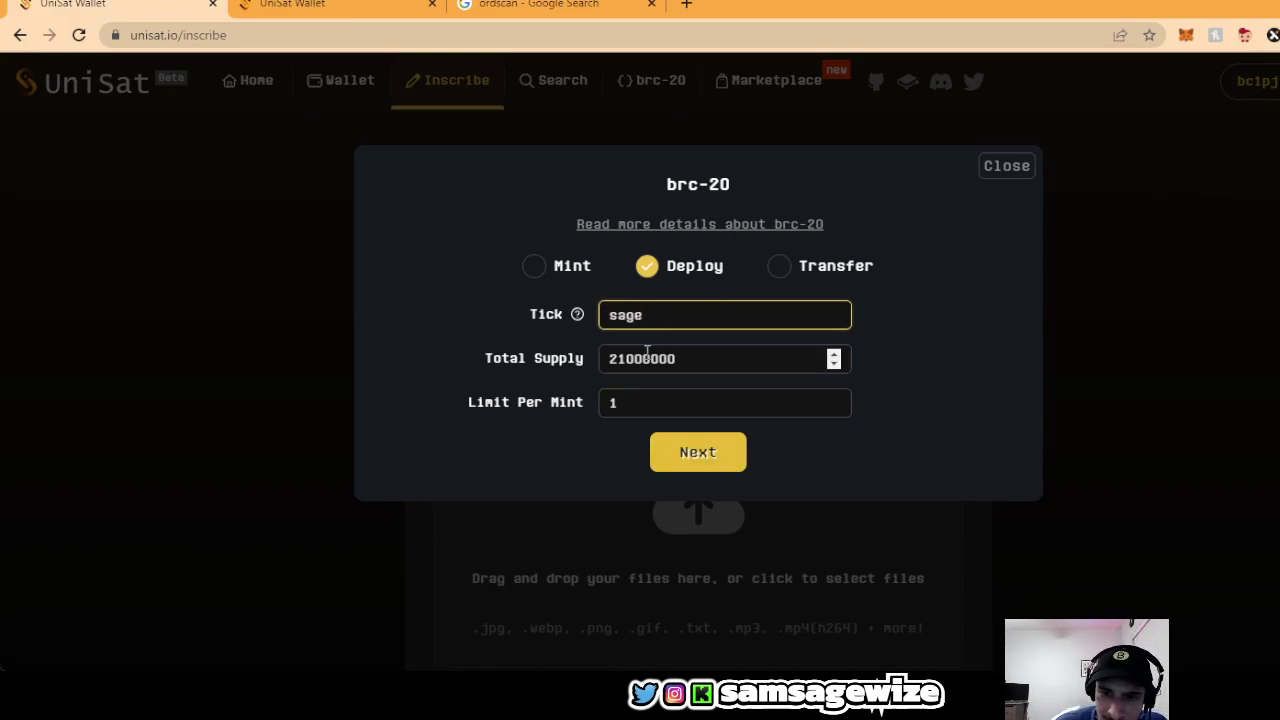
{"action": "left_click", "coordinate": [658, 403]}
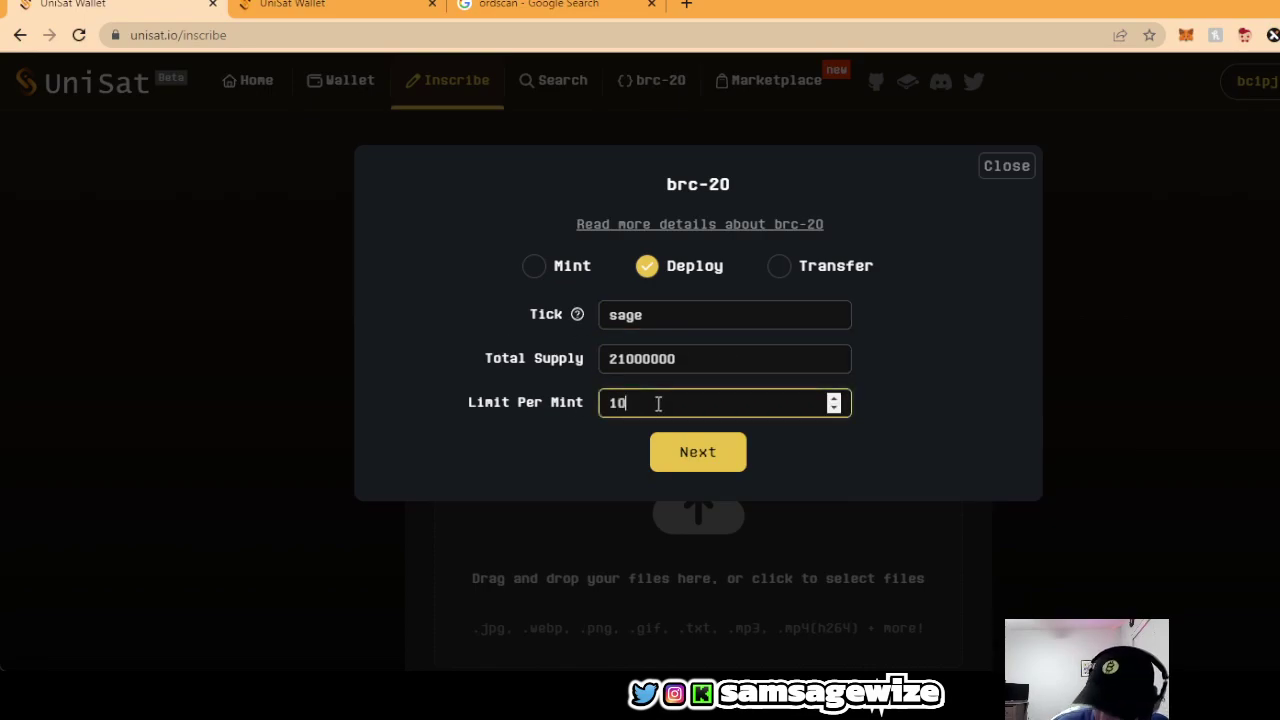
{"action": "left_click", "coordinate": [692, 450]}
Replace the already-deployed tick sage with wwwr and continue to the review.
{"action": "left_click", "coordinate": [770, 331]}
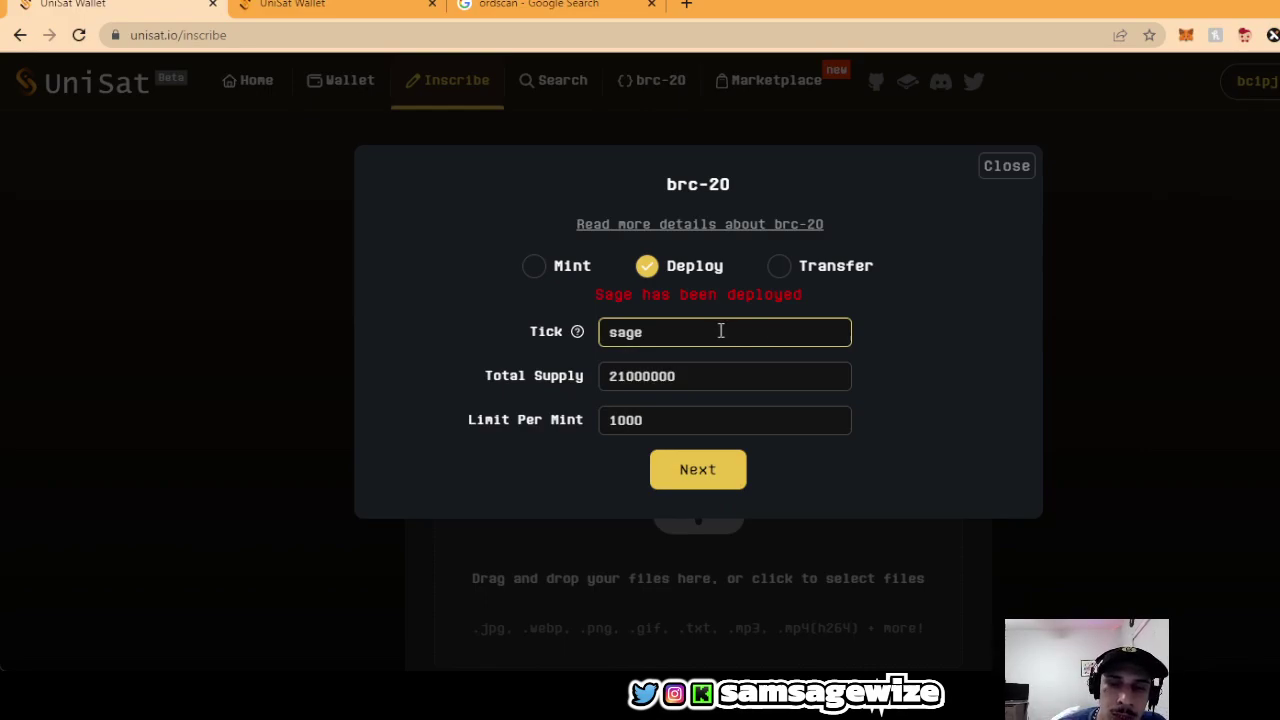
{"action": "left_click_drag", "start_coordinate": [720, 331], "coordinate": [577, 331]}
{"action": "mouse_move", "coordinate": [577, 331]}
{"action": "key", "text": "BackSpace"}
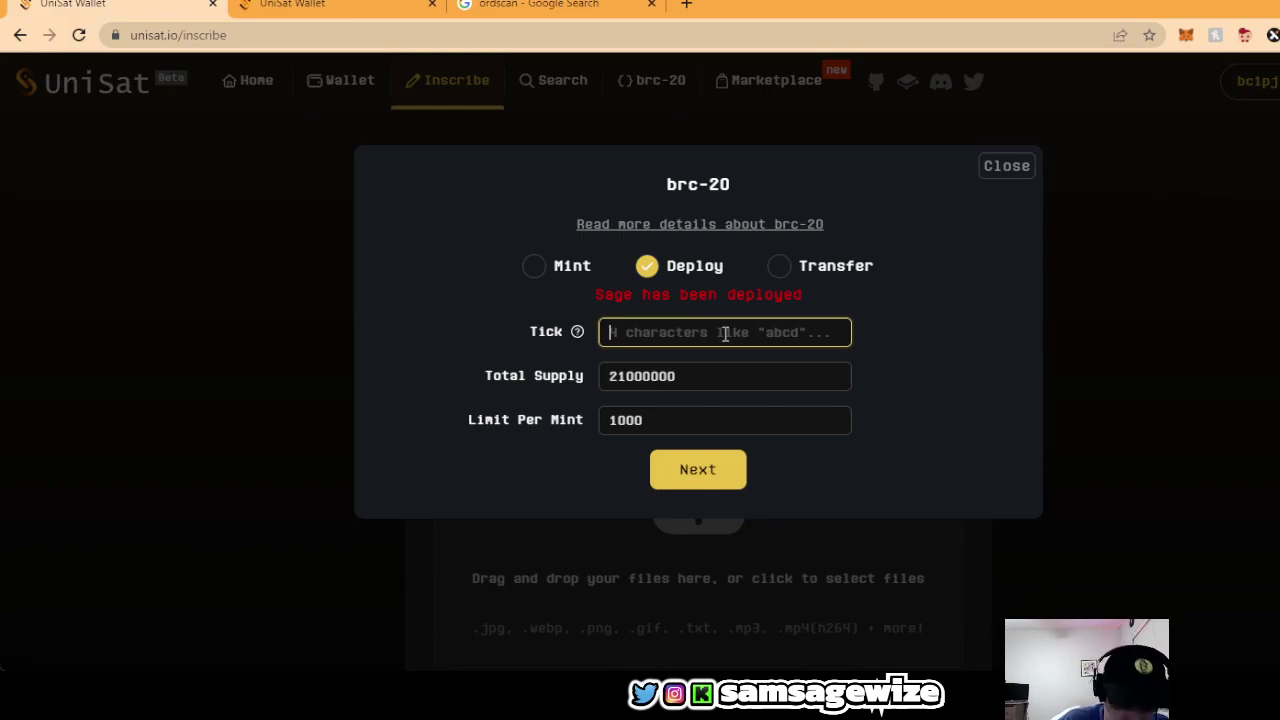
{"action": "type", "text": "wwwr"}
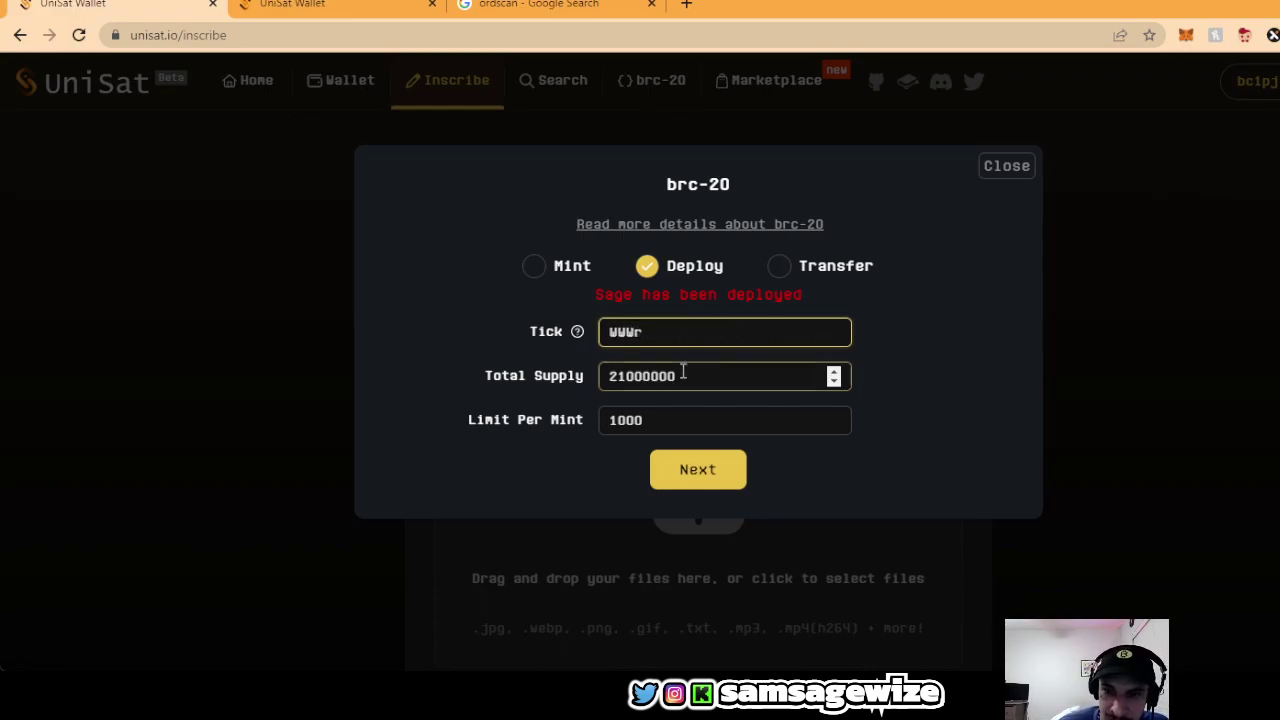
{"action": "left_click", "coordinate": [687, 475]}
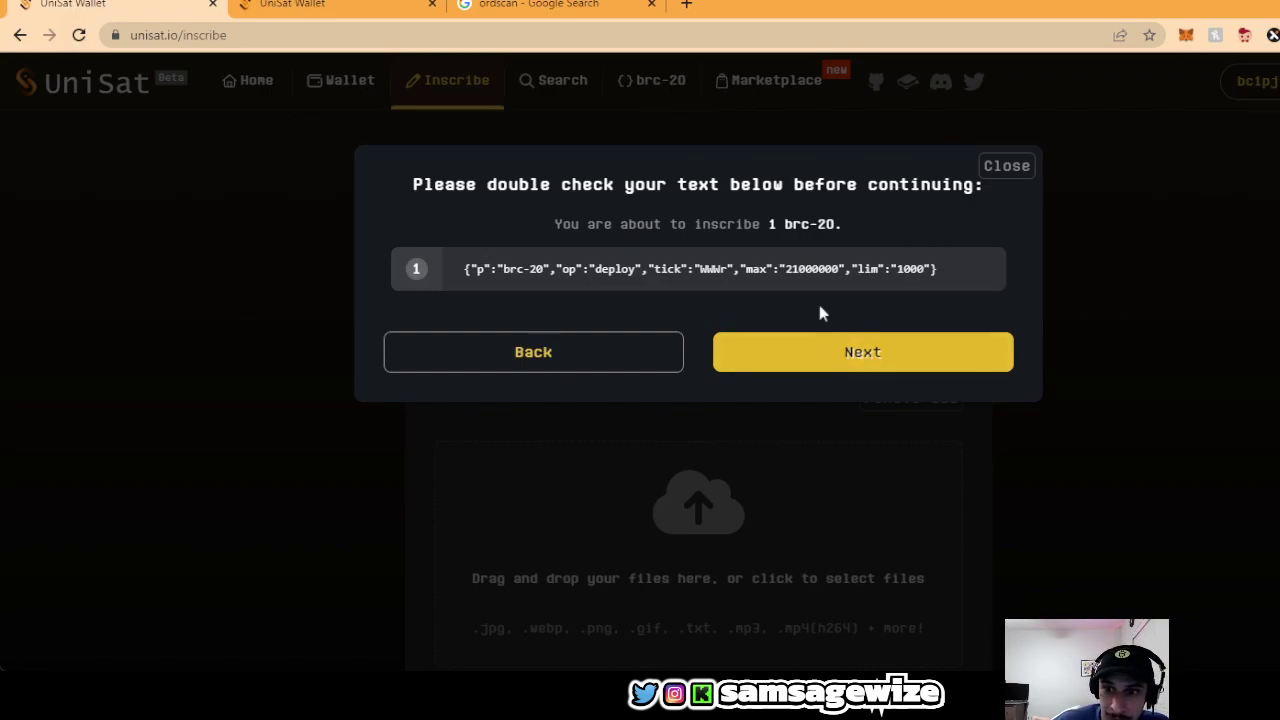
Add the wwwr deploy text to the order and review the fee options and invoice total.
{"action": "left_click", "coordinate": [817, 351]}
{"action": "scroll", "coordinate": [663, 374], "scroll_direction": "down", "scroll_amount": 8}
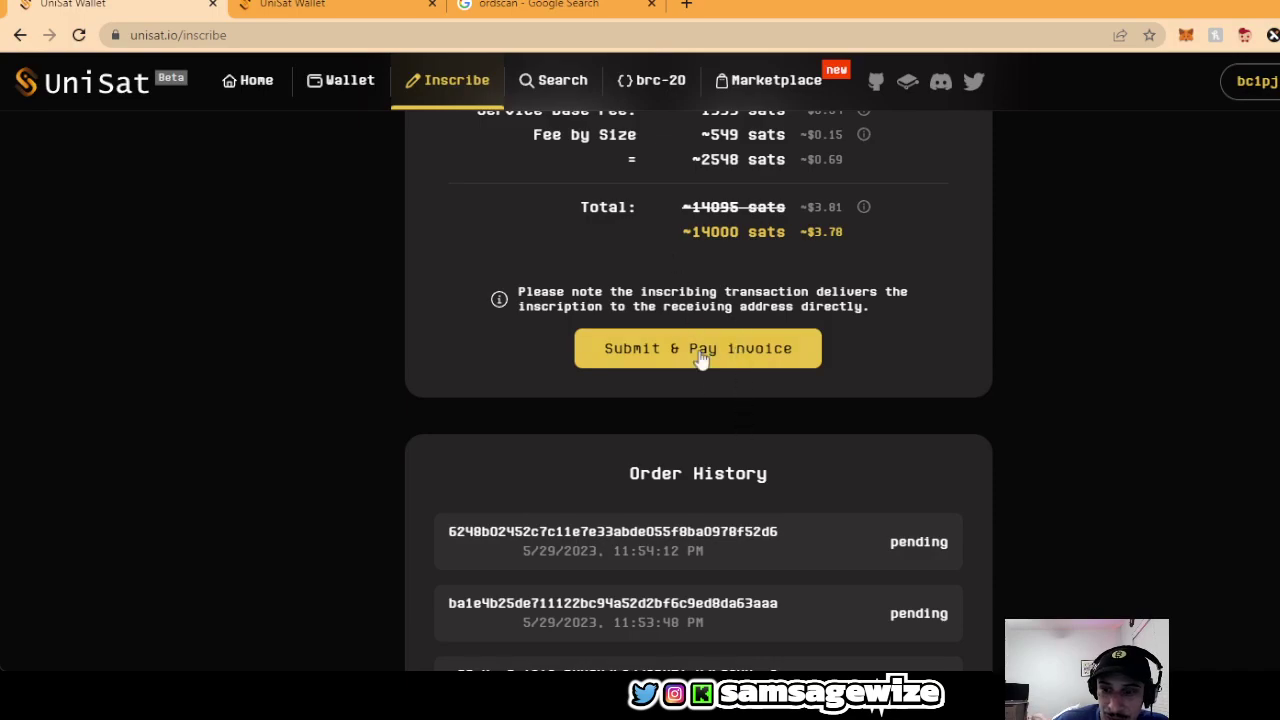
{"action": "scroll", "coordinate": [703, 363], "scroll_direction": "up", "scroll_amount": 3}
{"action": "scroll", "coordinate": [720, 538], "scroll_direction": "up", "scroll_amount": 5}
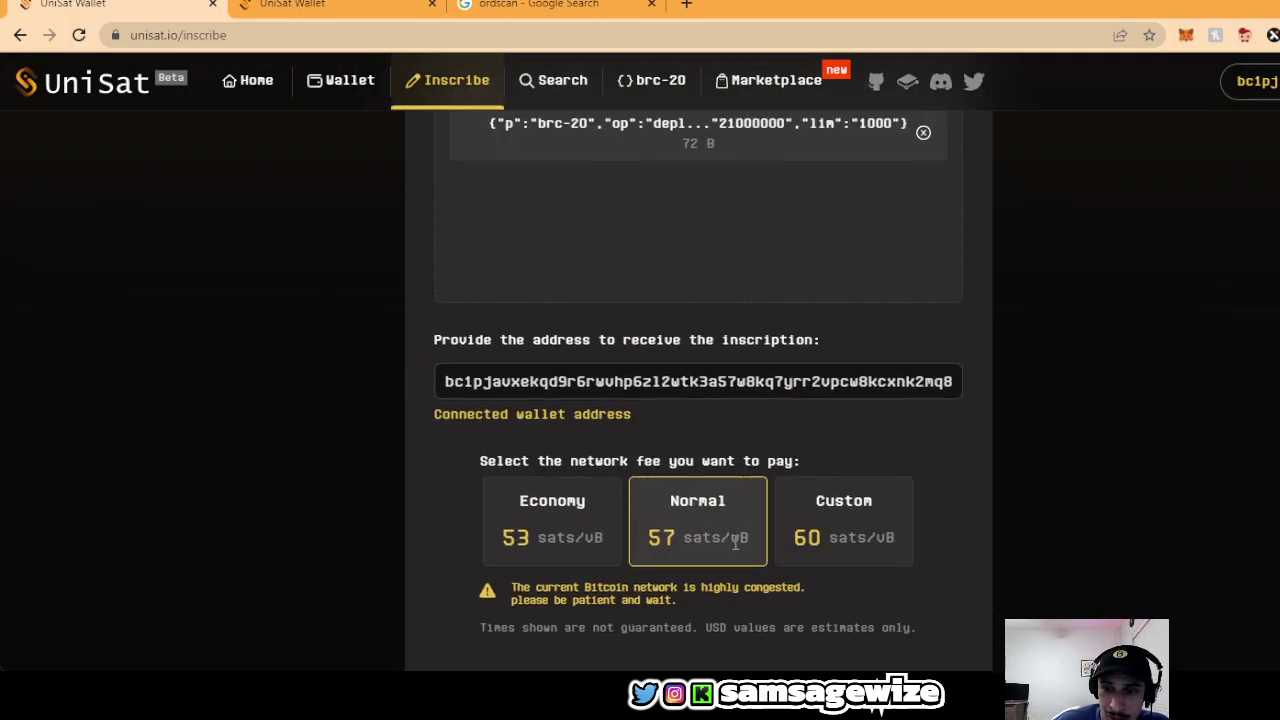
{"action": "scroll", "coordinate": [646, 330], "scroll_direction": "up", "scroll_amount": 4}
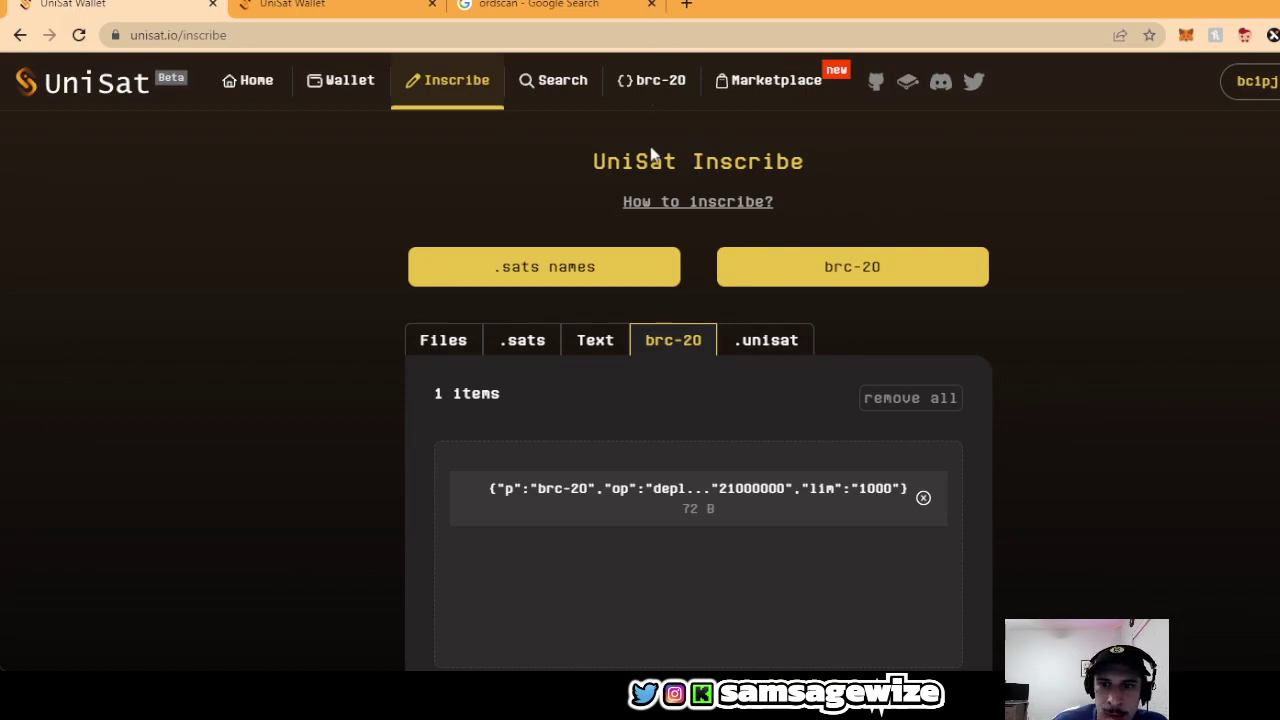
Visit the Marketplace, return to brc-20, and search 10 in the address search.
{"action": "left_click", "coordinate": [748, 88]}
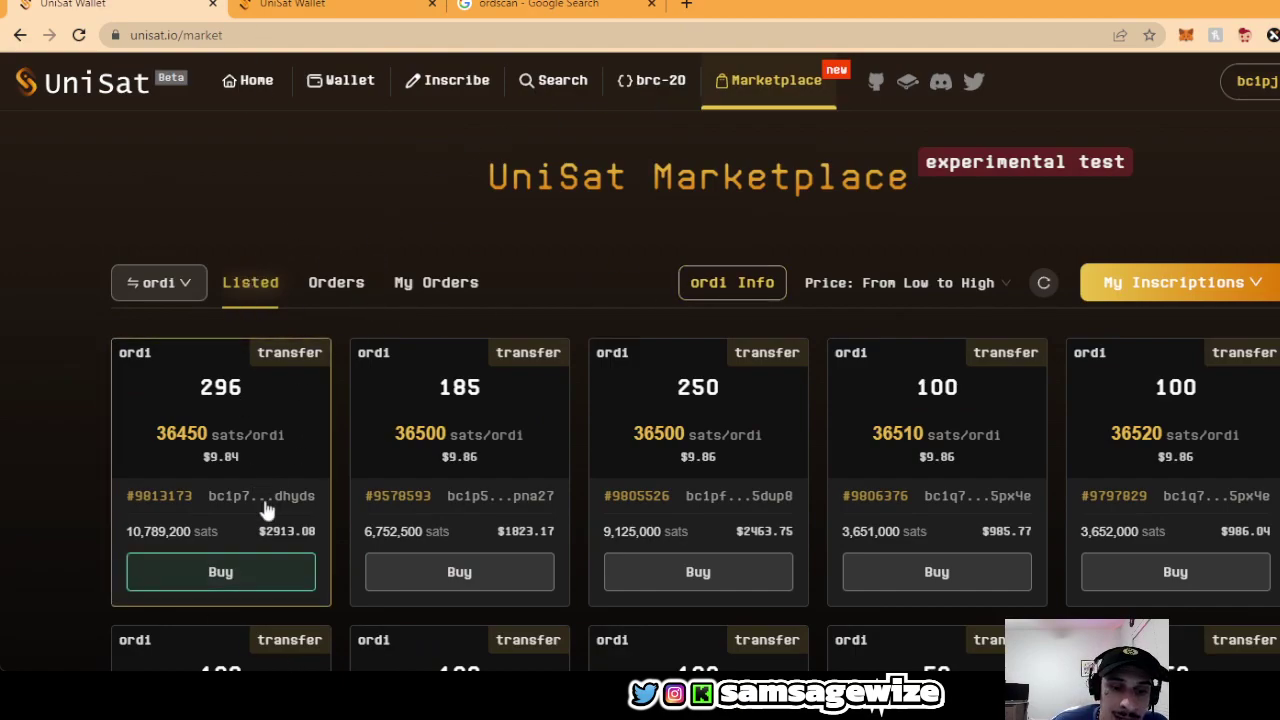
{"action": "left_click", "coordinate": [650, 81]}
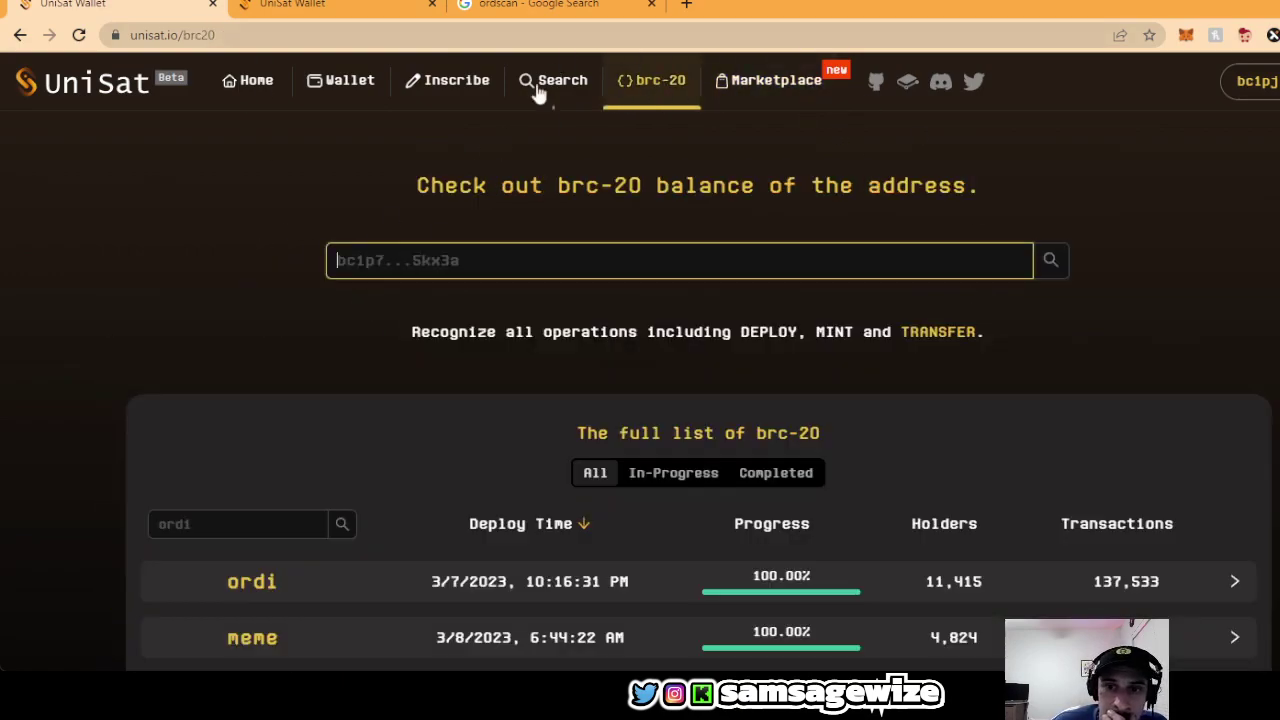
{"action": "left_click", "coordinate": [464, 263]}
{"action": "type", "text": "10mm"}
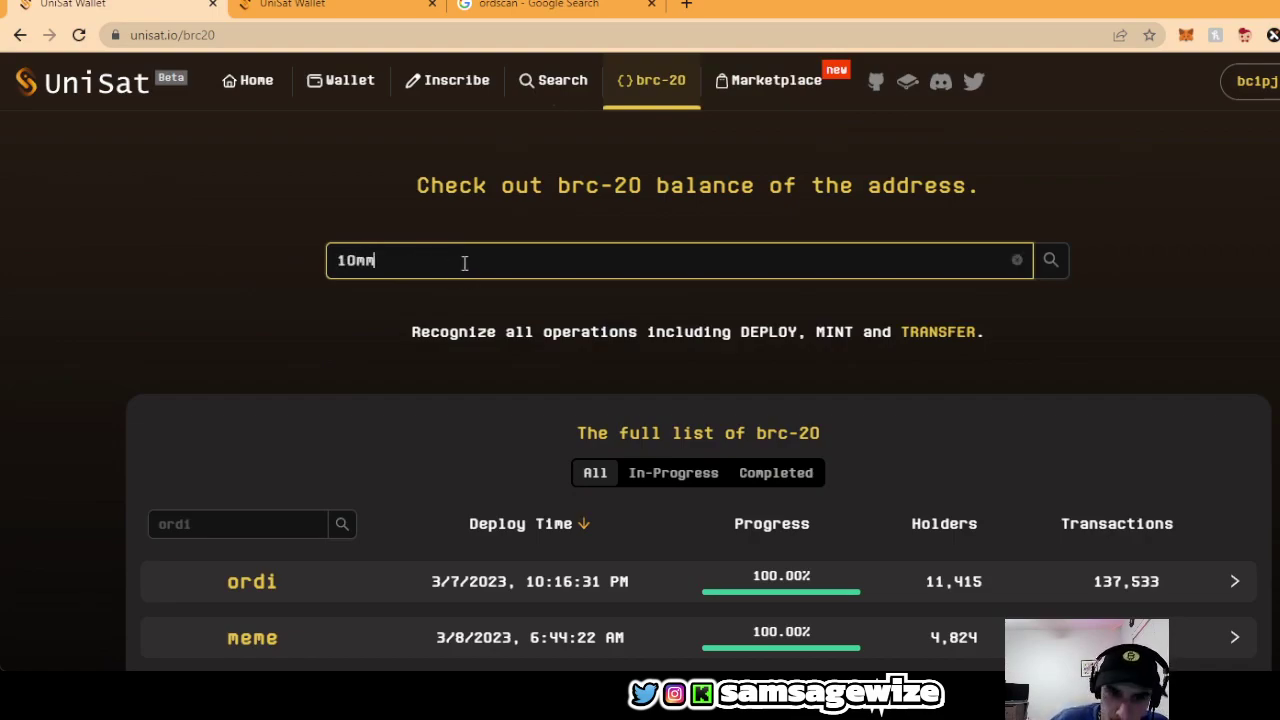
{"action": "key", "text": "Return"}
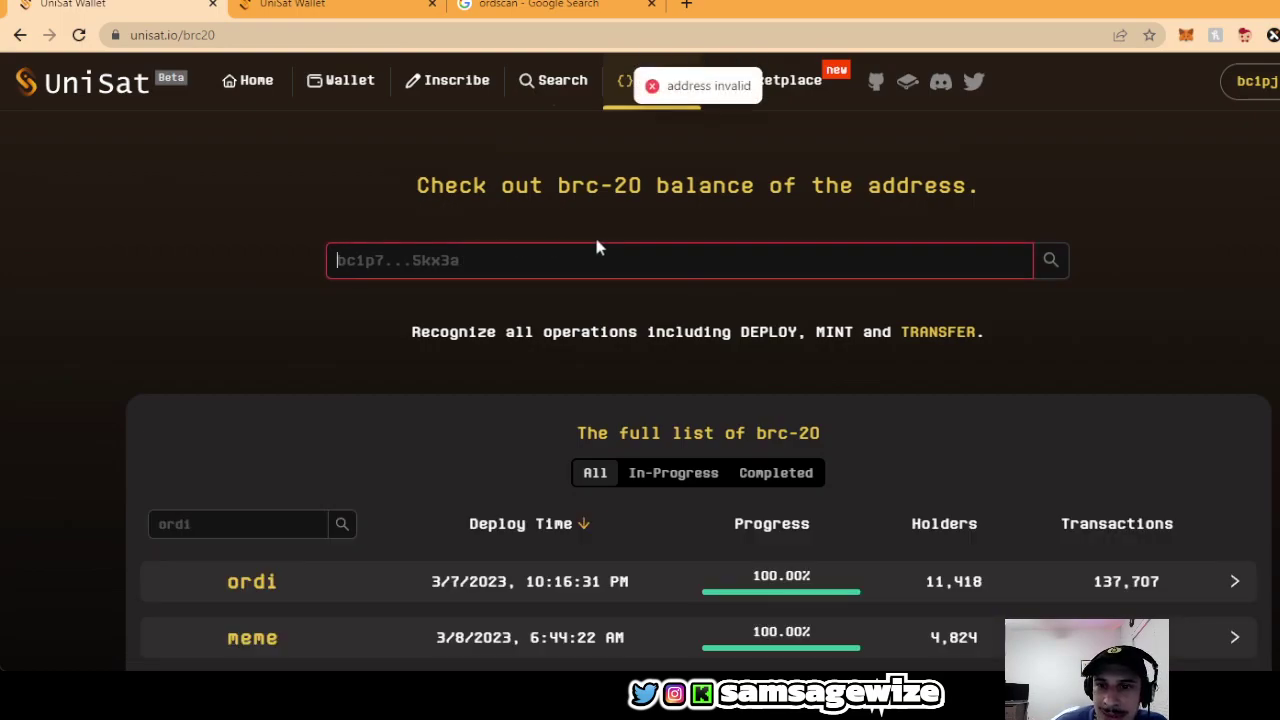
Filter the brc-20 token list by 10mm.
{"action": "left_click", "coordinate": [176, 522]}
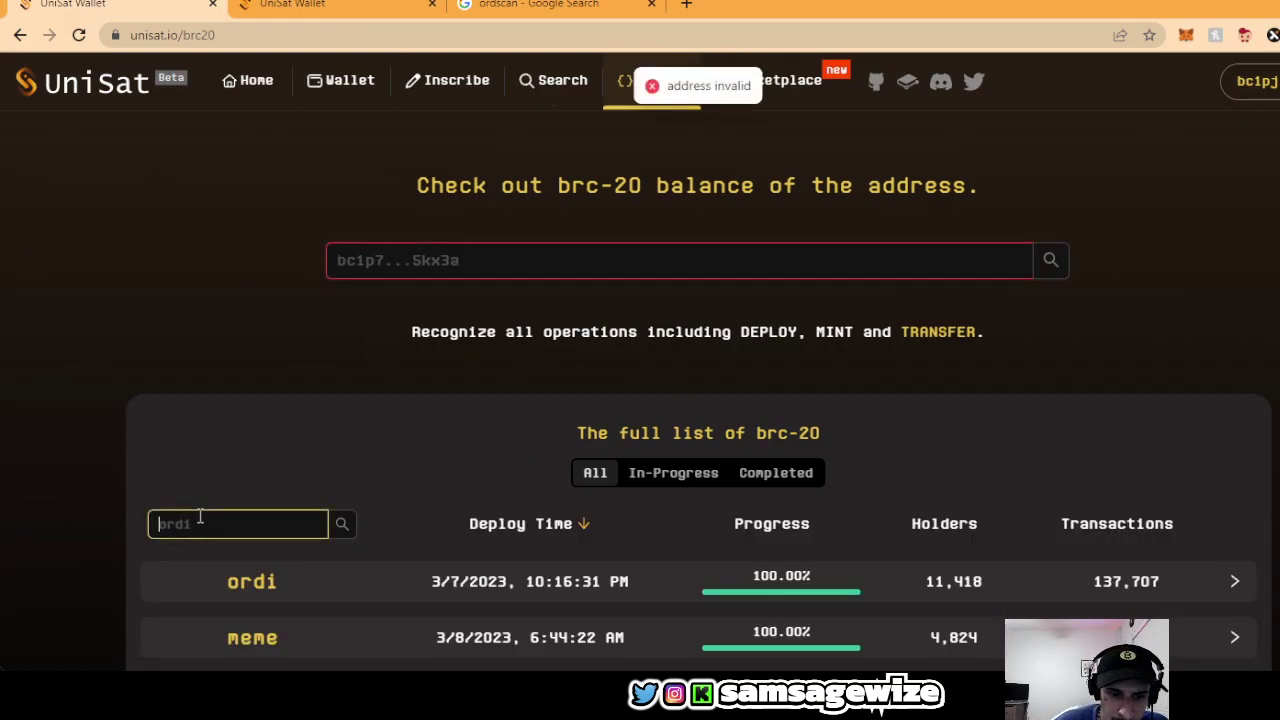
{"action": "type", "text": "10mm"}
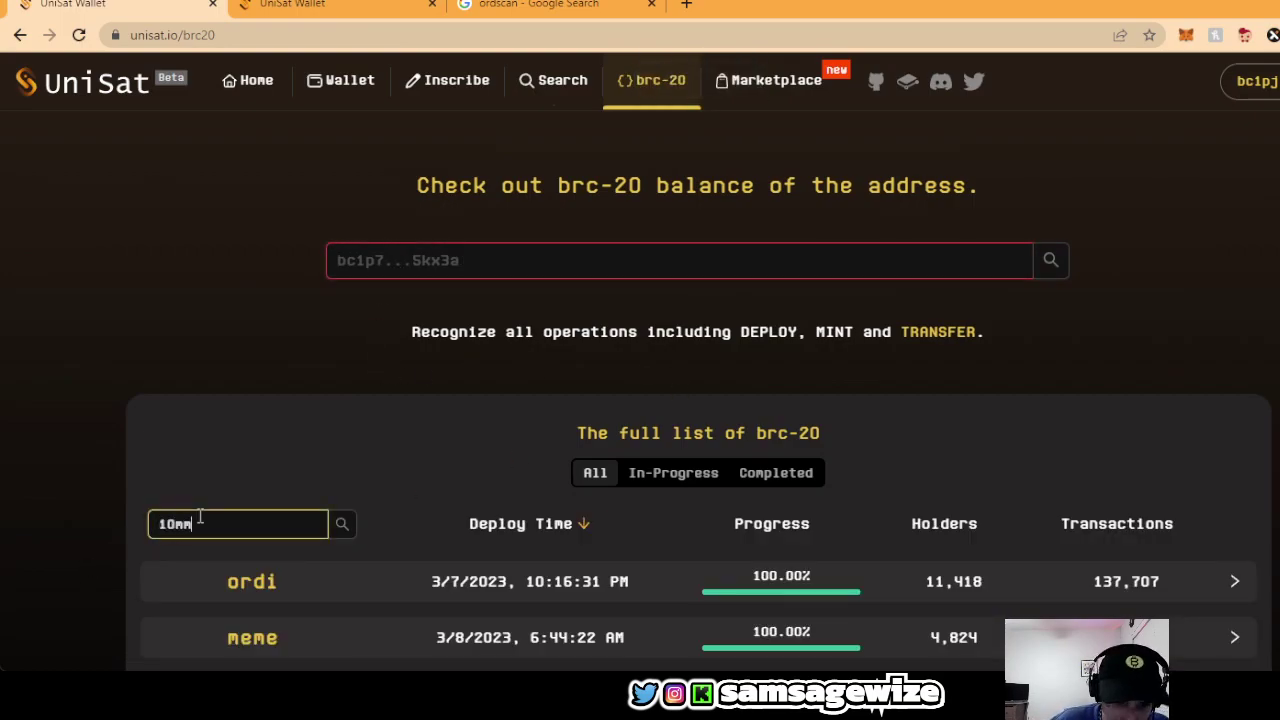
{"action": "scroll", "coordinate": [540, 540], "scroll_direction": "down", "scroll_amount": 1}
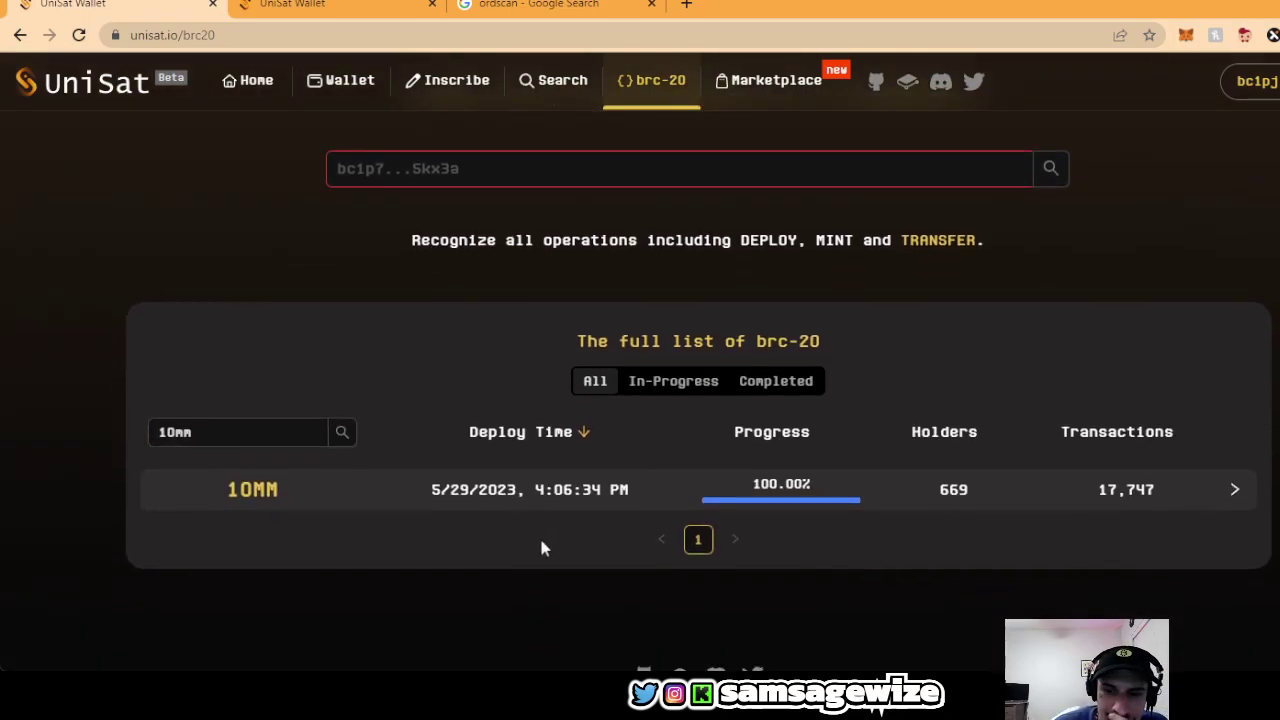
Open the 10MM token detail page and scroll down to its Holders ranking.
{"action": "left_click", "coordinate": [558, 488]}
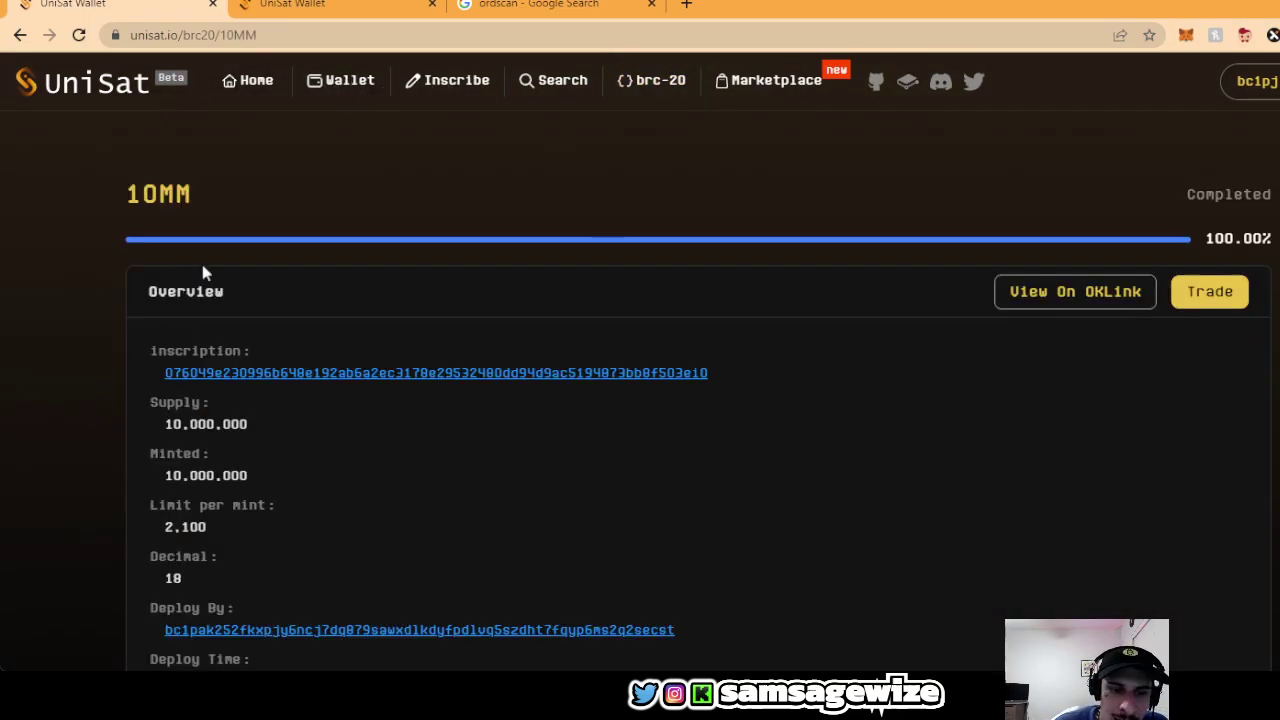
{"action": "scroll", "coordinate": [240, 215], "scroll_direction": "down", "scroll_amount": 1}
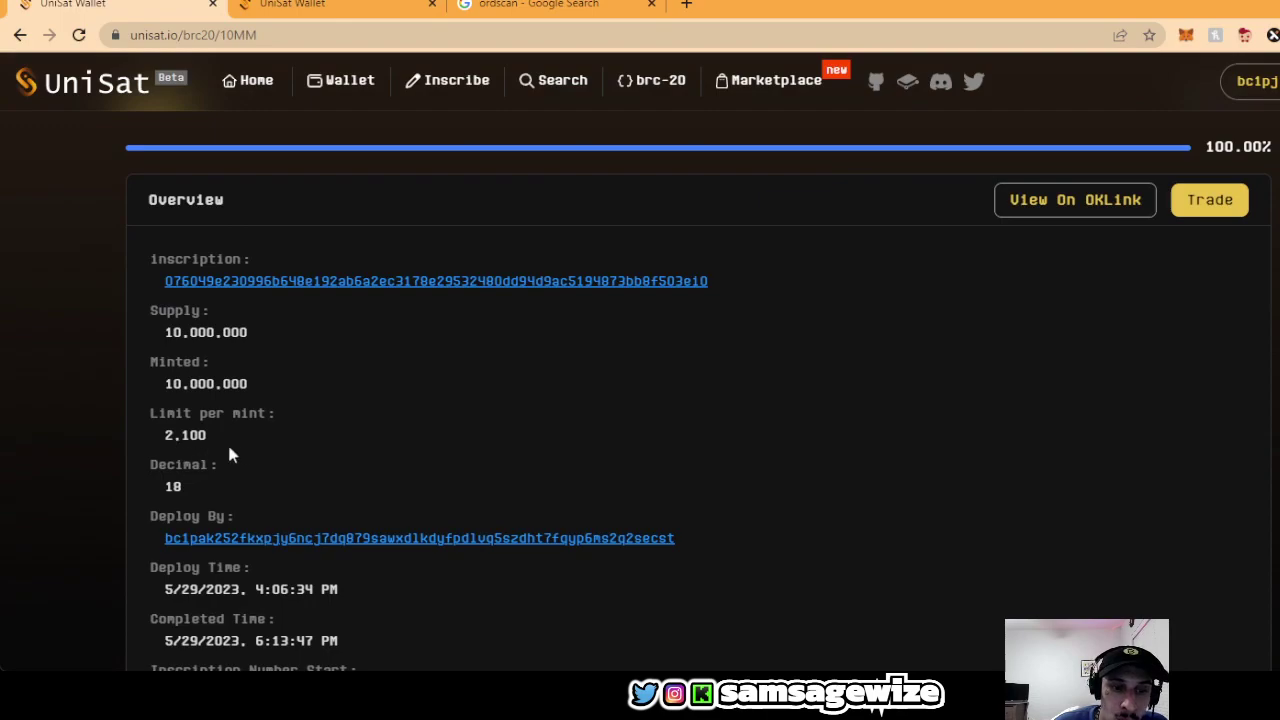
{"action": "scroll", "coordinate": [271, 470], "scroll_direction": "up", "scroll_amount": 1}
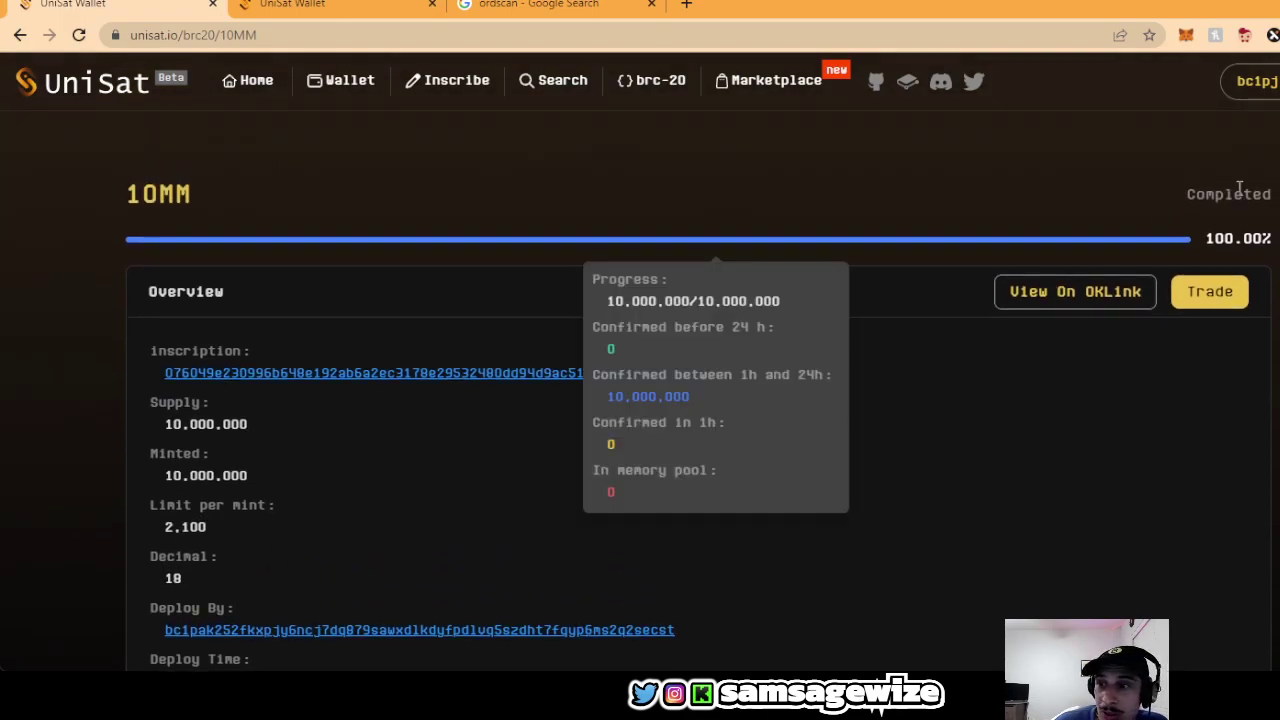
{"action": "scroll", "coordinate": [400, 234], "scroll_direction": "down", "scroll_amount": 6}
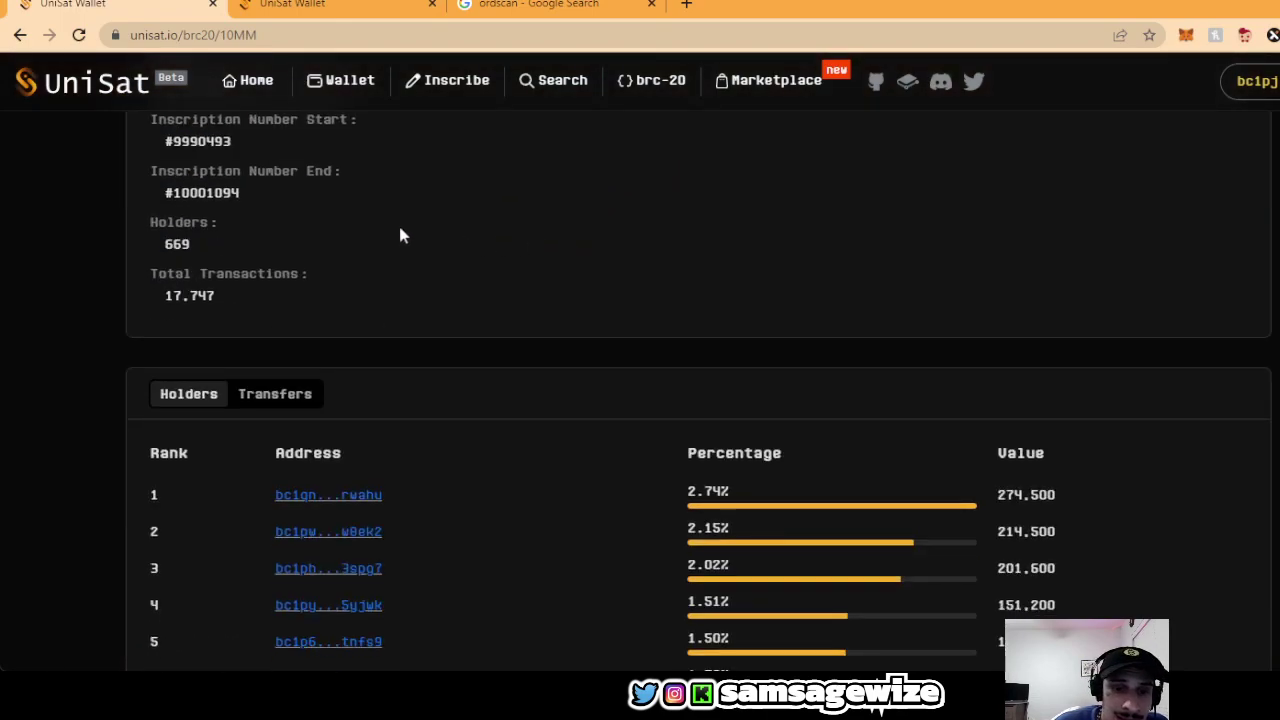
{"action": "scroll", "coordinate": [517, 571], "scroll_direction": "up", "scroll_amount": 6}
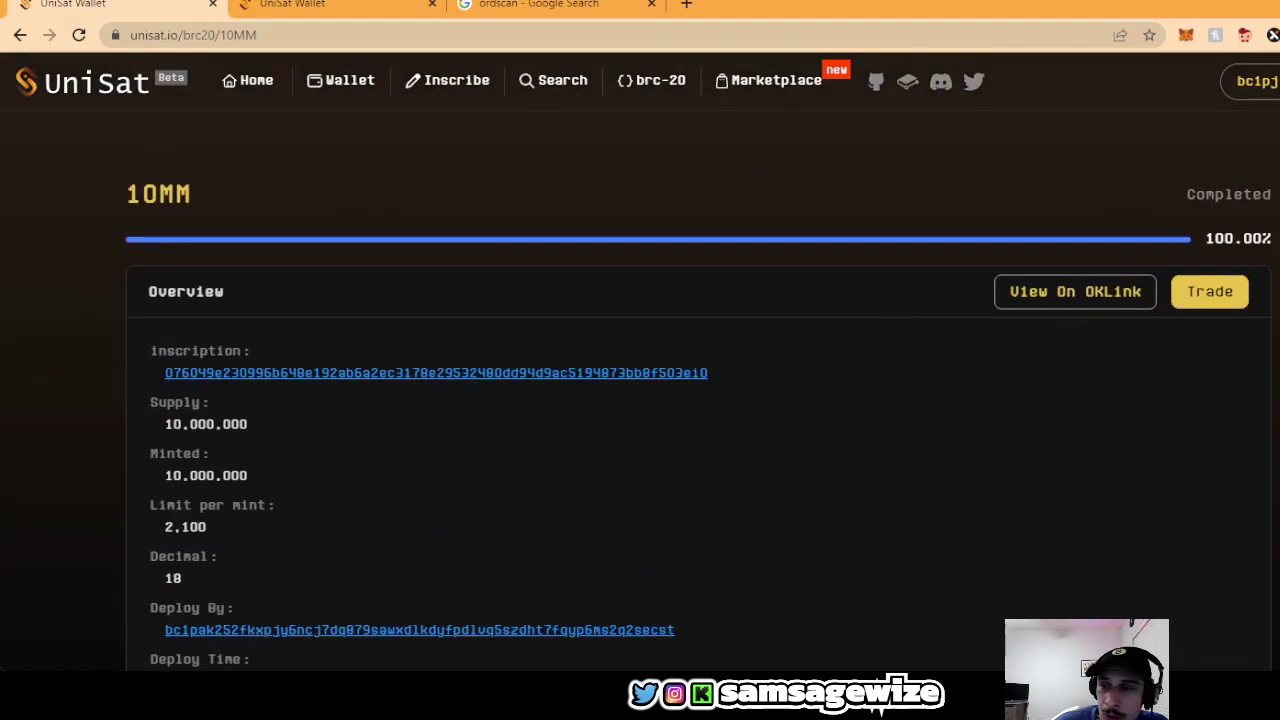
Open the 10MM Marketplace listings via Trade and scroll through the offer cards.
{"action": "left_click", "coordinate": [1205, 294]}
{"action": "scroll", "coordinate": [182, 205], "scroll_direction": "down", "scroll_amount": 1}
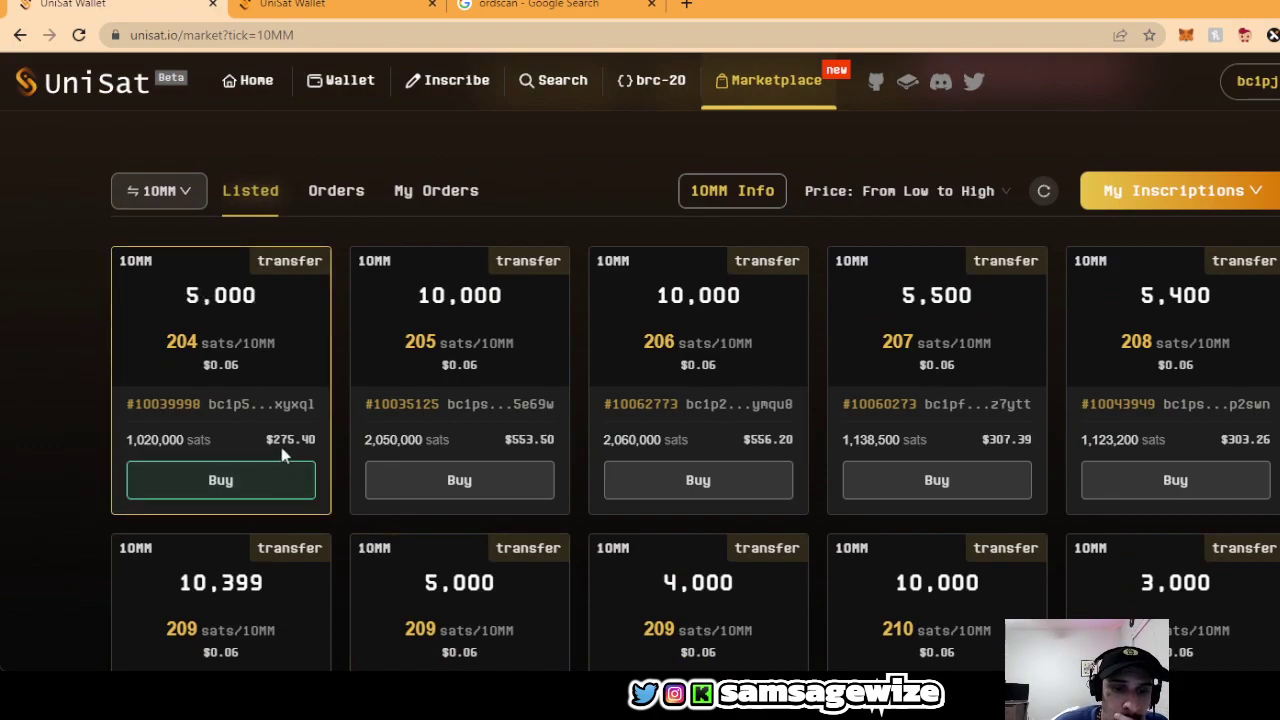
{"action": "scroll", "coordinate": [1085, 280], "scroll_direction": "down", "scroll_amount": 4}
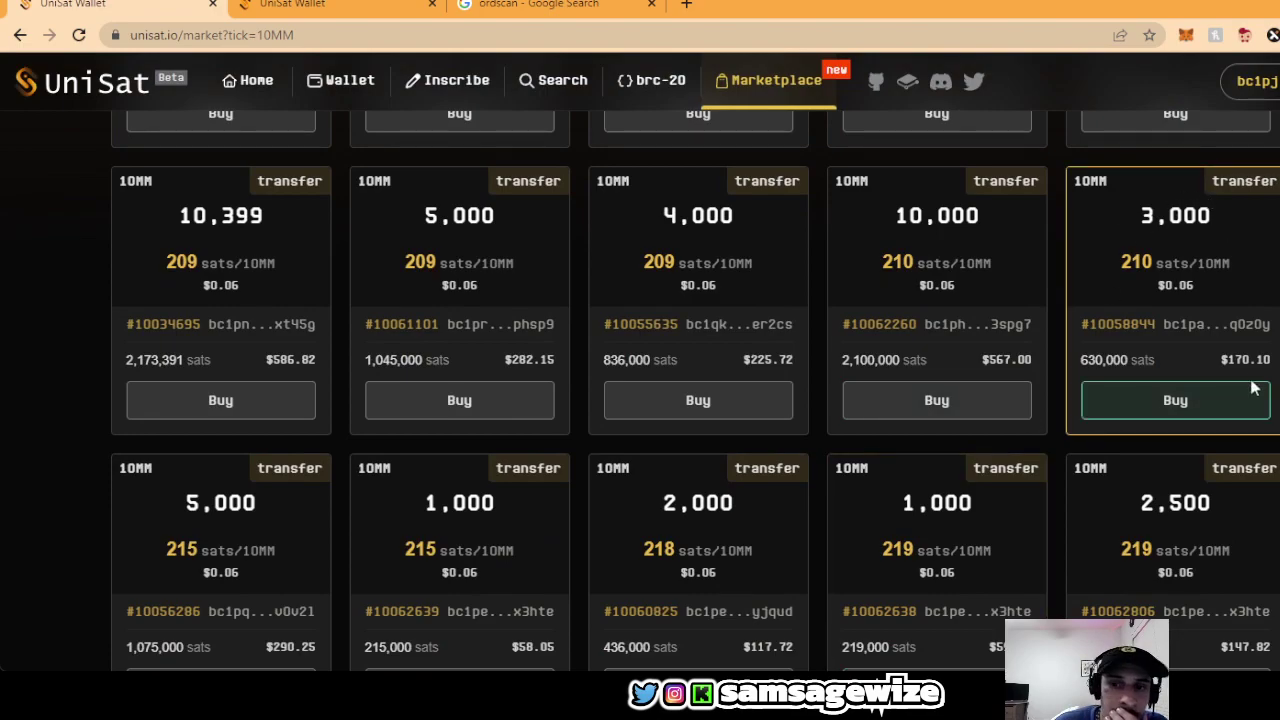
{"action": "scroll", "coordinate": [325, 460], "scroll_direction": "up", "scroll_amount": 4}
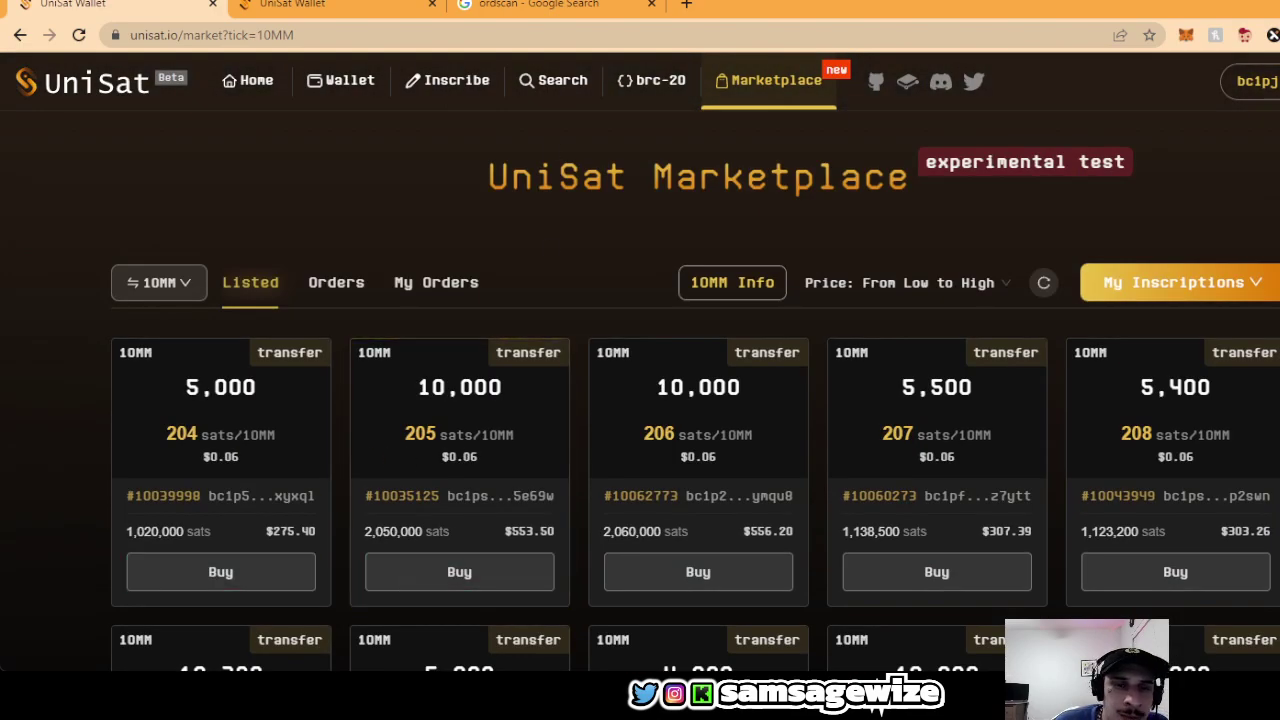
Return to the Inscribe page via brc-20, opening and dismissing the brc-20 options unchanged.
{"action": "left_click", "coordinate": [662, 88]}
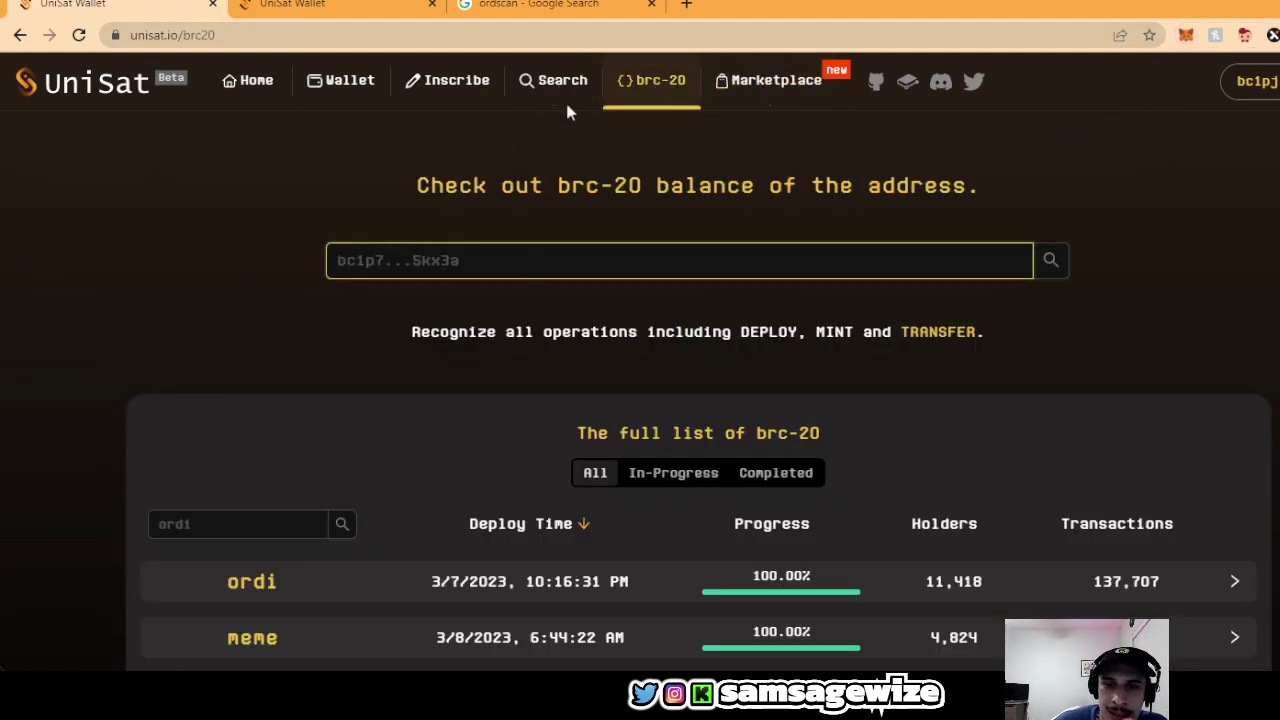
{"action": "left_click", "coordinate": [456, 82]}
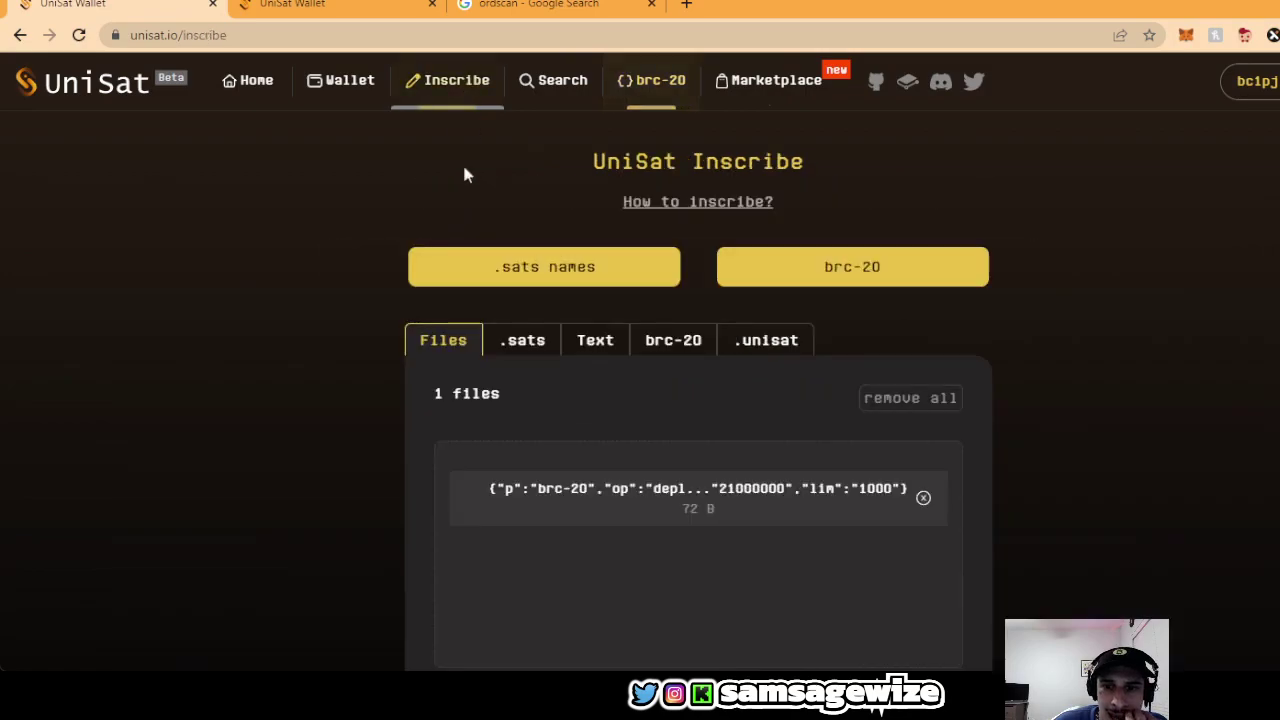
{"action": "left_click", "coordinate": [690, 347]}
{"action": "left_click", "coordinate": [1006, 166]}
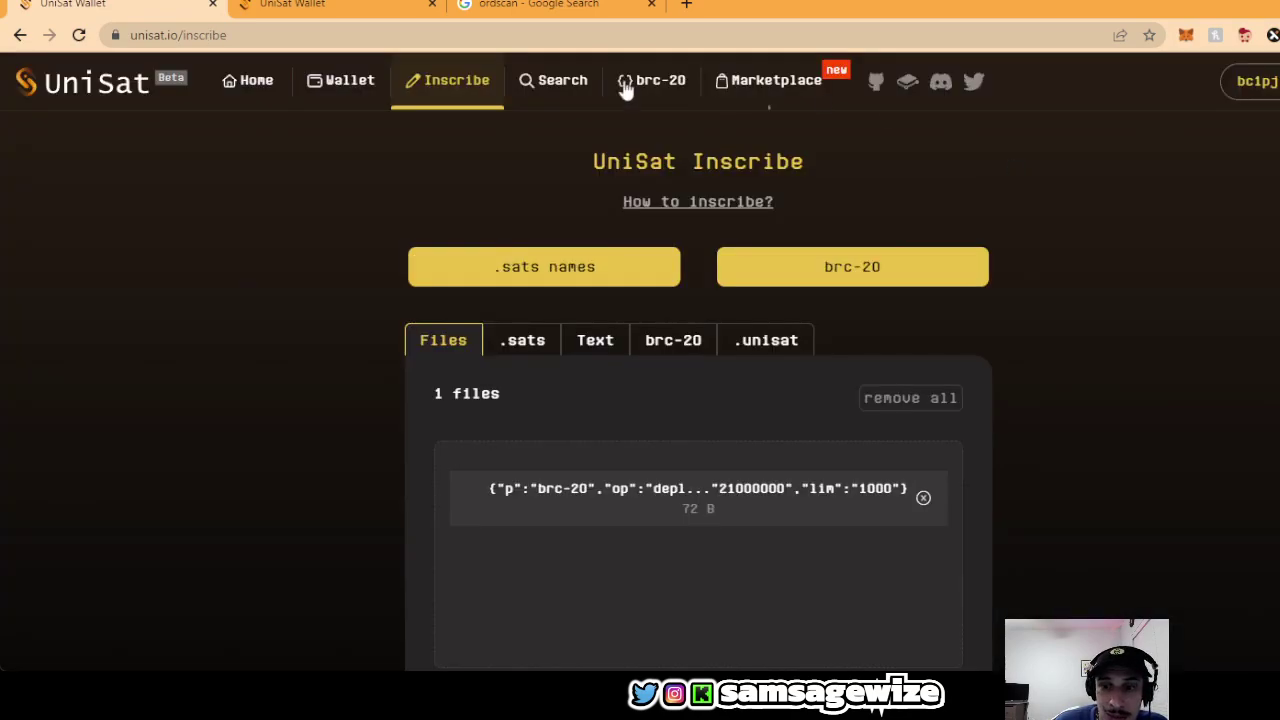
Enter check as a .sats name and submit it for checking.
{"action": "left_click", "coordinate": [537, 348]}
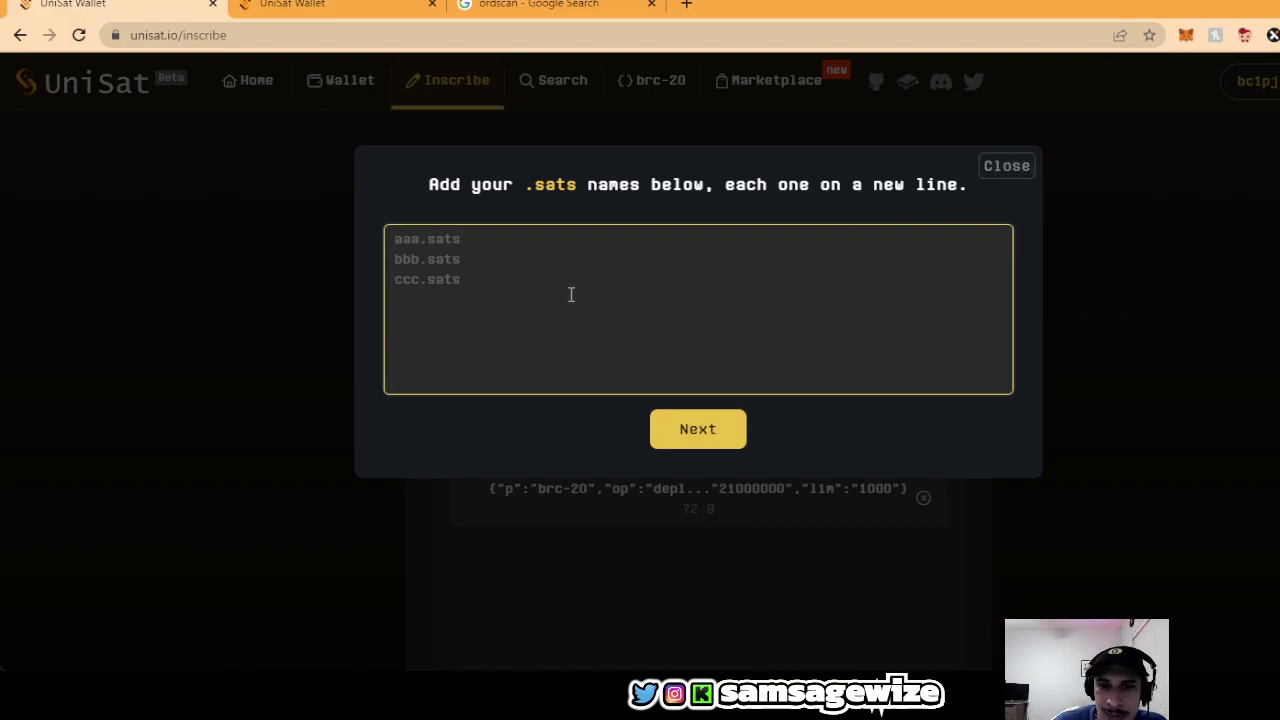
{"action": "type", "text": "cxhe"}
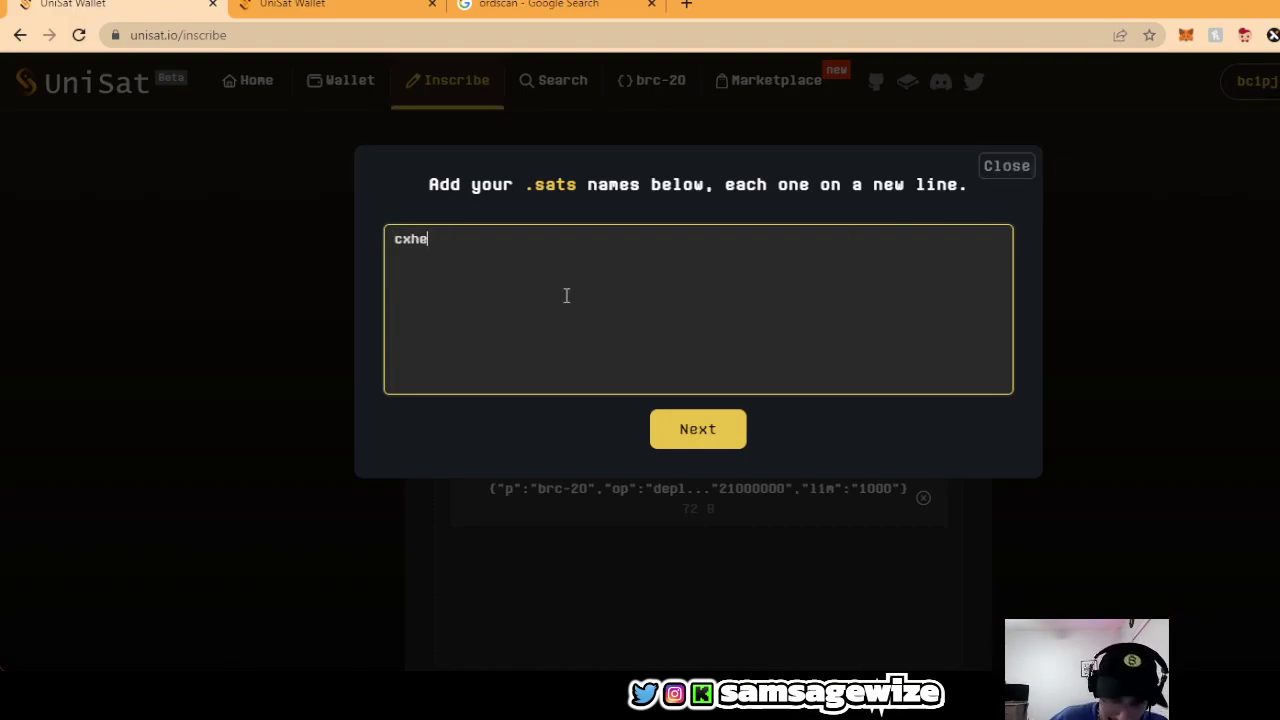
{"action": "type", "text": "heck.sats"}
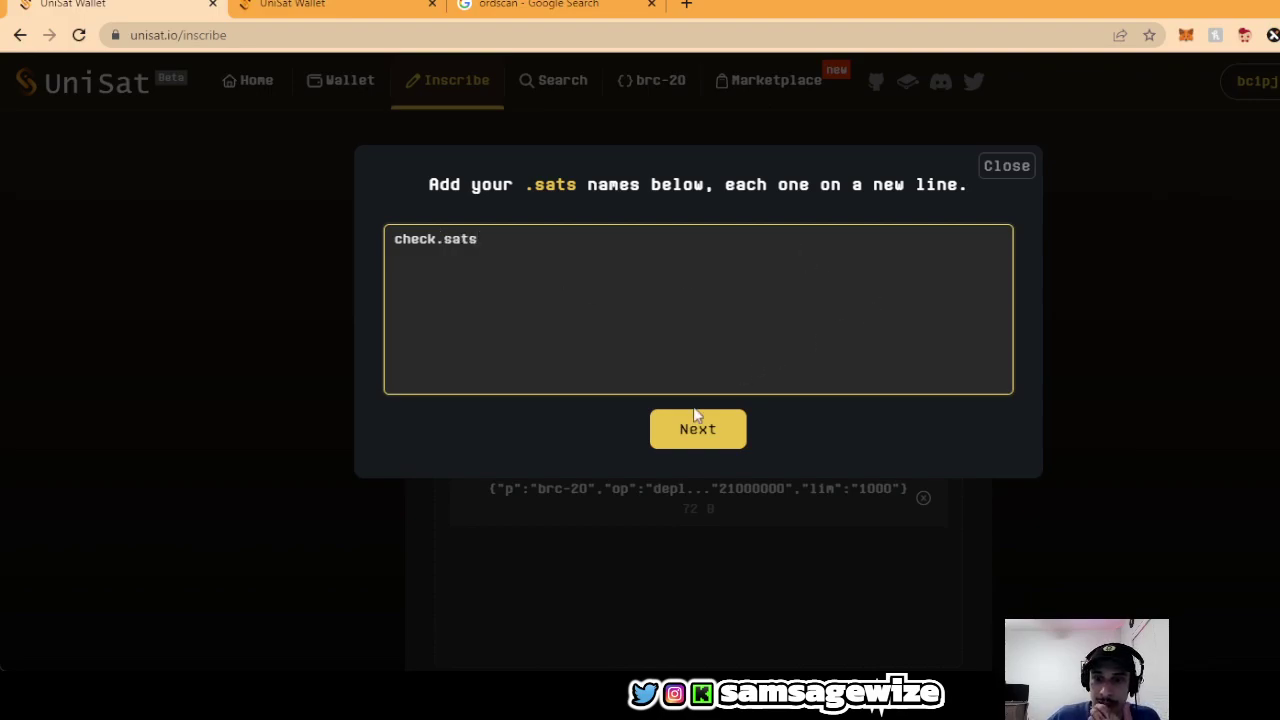
{"action": "left_click", "coordinate": [697, 424]}
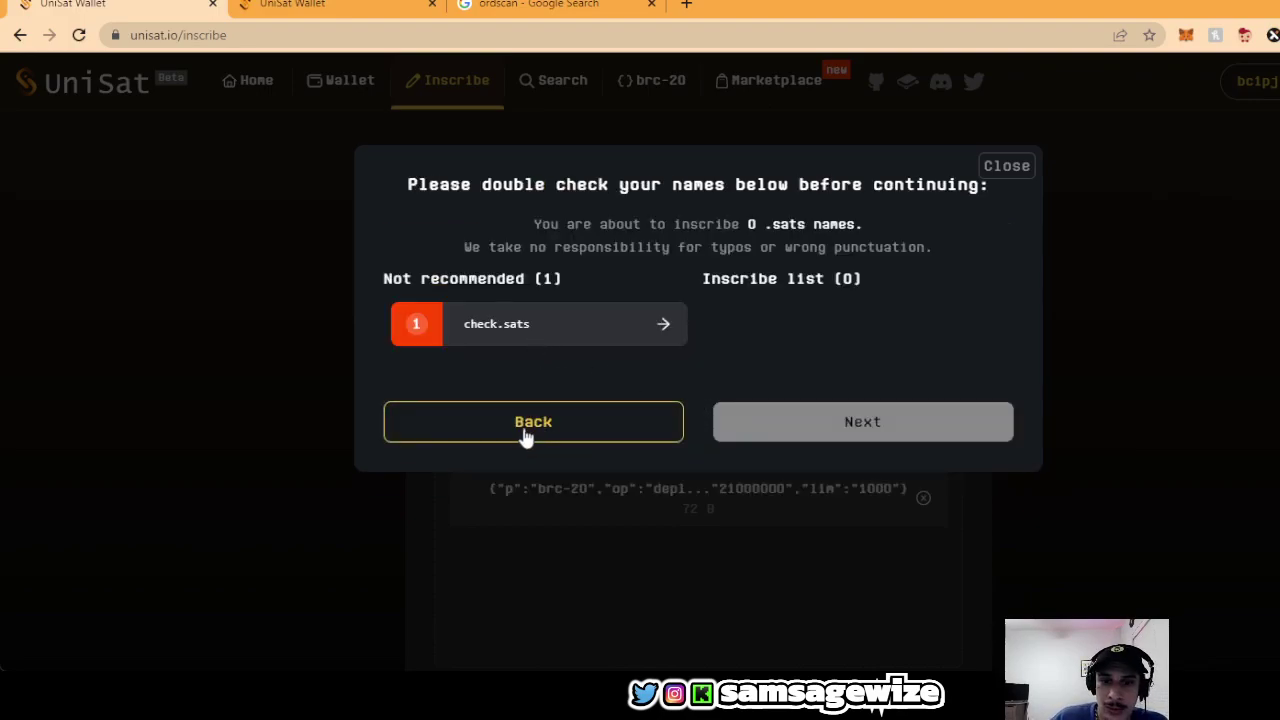
Change the name to check4545.sats and confirm it for inscription.
{"action": "left_click", "coordinate": [520, 423]}
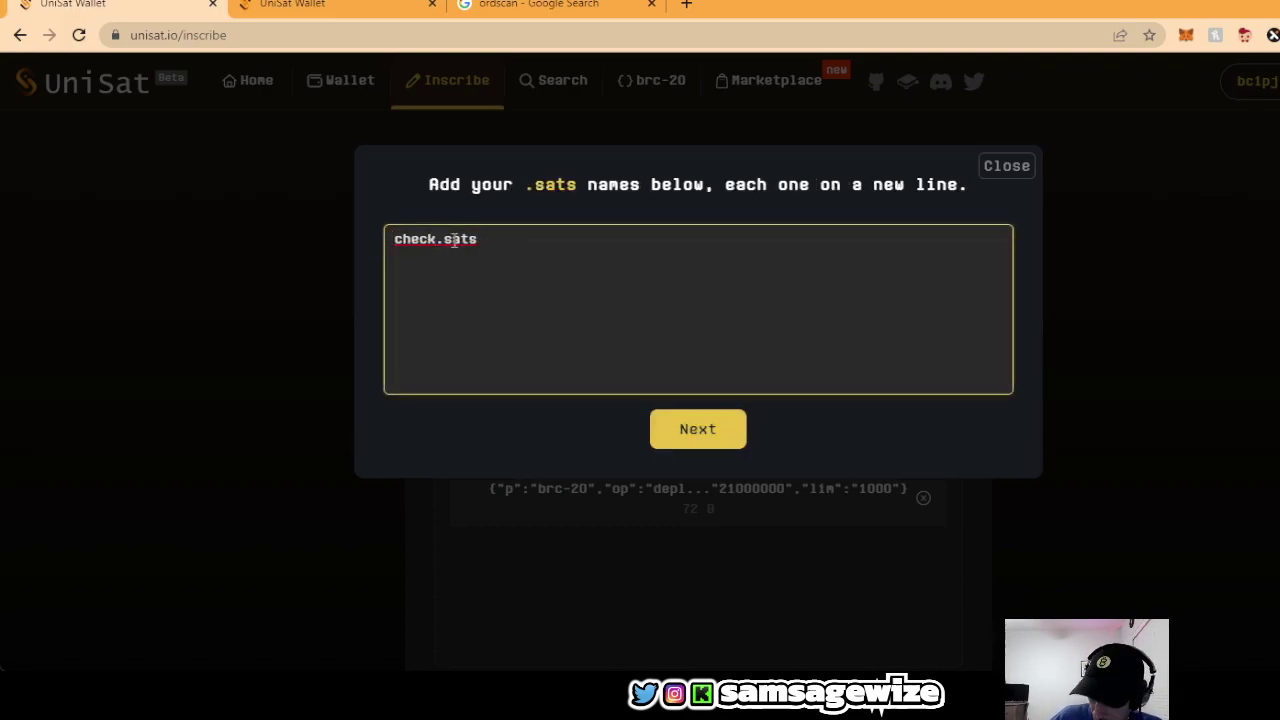
{"action": "left_click", "coordinate": [434, 240]}
{"action": "type", "text": "4545"}
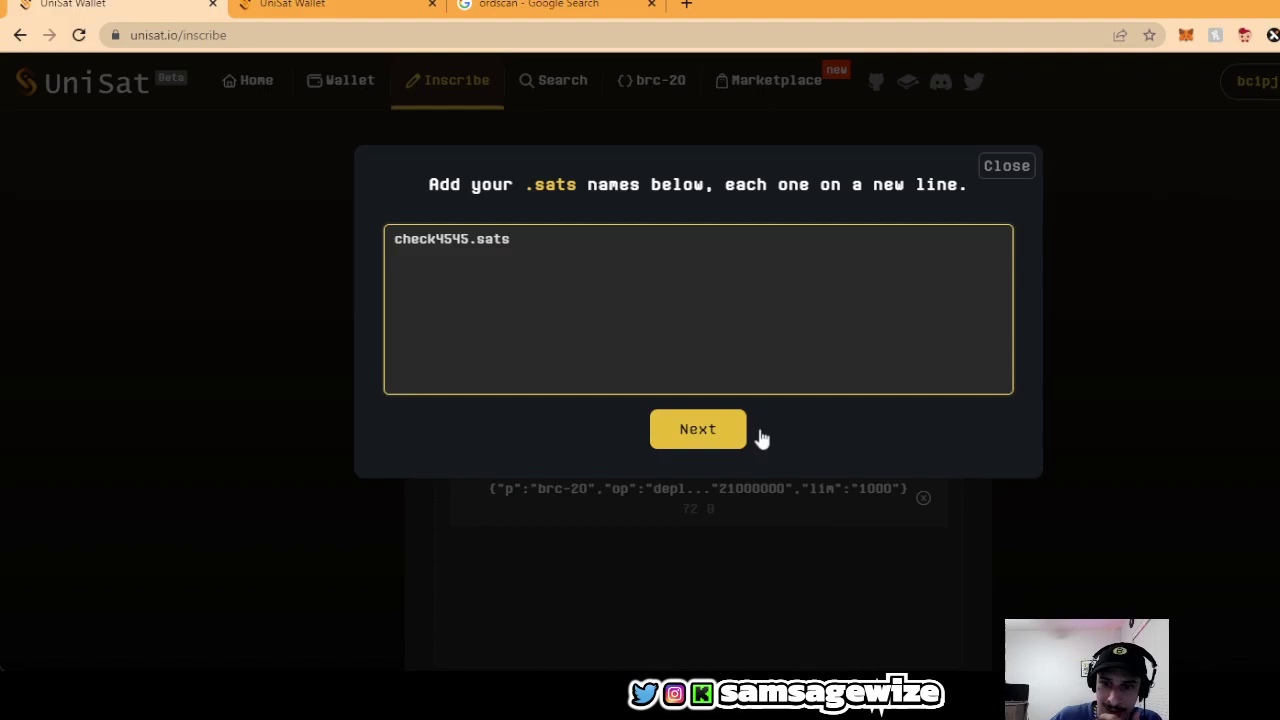
{"action": "left_click", "coordinate": [740, 436]}
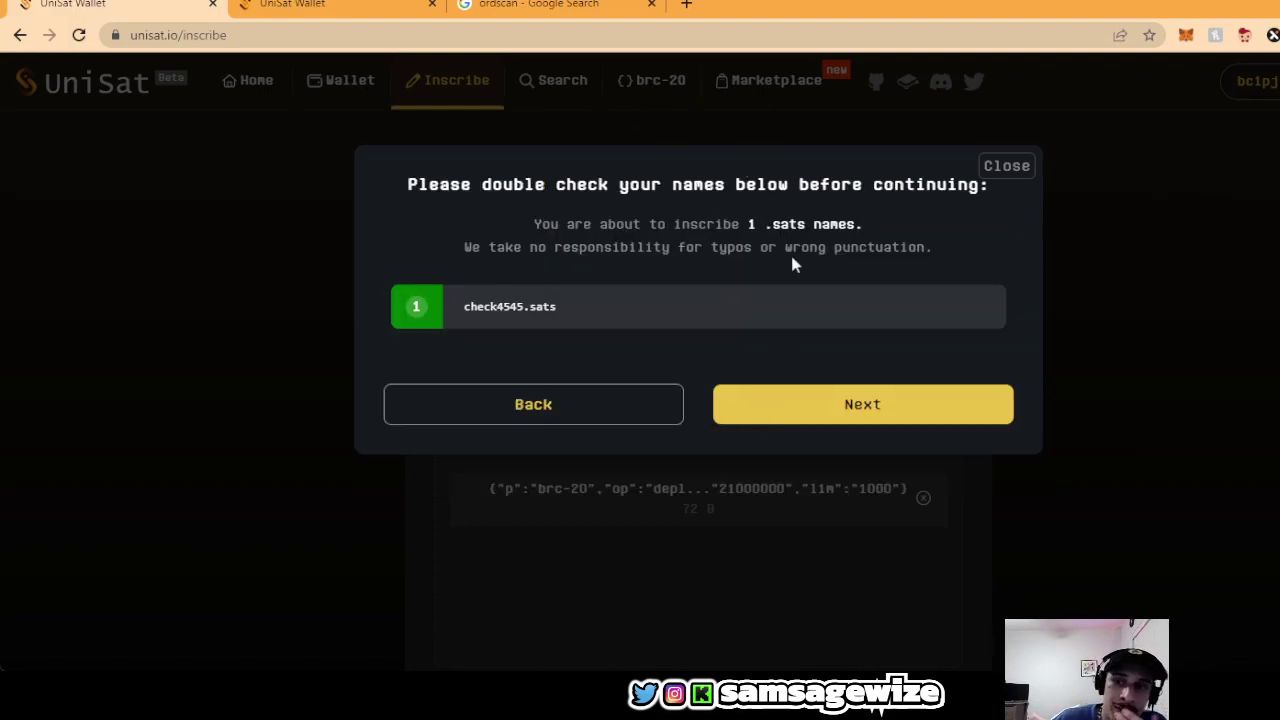
{"action": "left_click", "coordinate": [828, 408]}
{"action": "scroll", "coordinate": [660, 320], "scroll_direction": "down", "scroll_amount": 5}
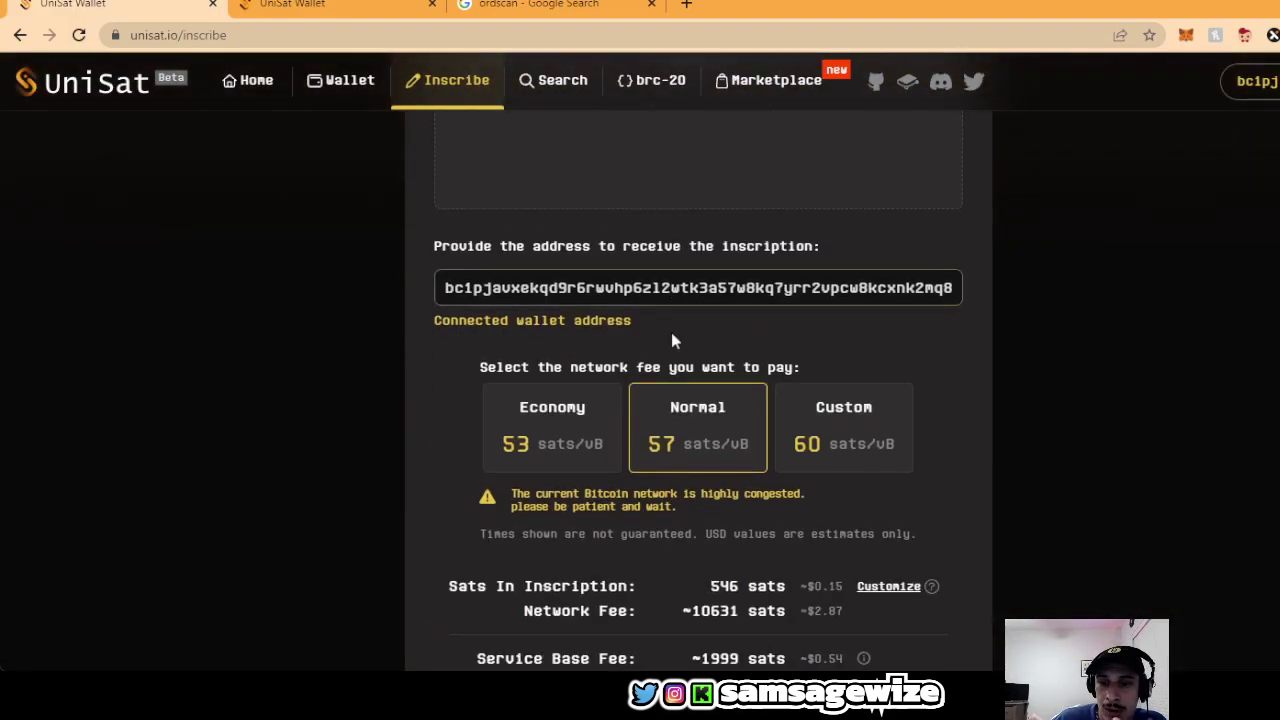
{"action": "scroll", "coordinate": [760, 400], "scroll_direction": "down", "scroll_amount": 3}
{"action": "scroll", "coordinate": [820, 426], "scroll_direction": "up", "scroll_amount": 7}
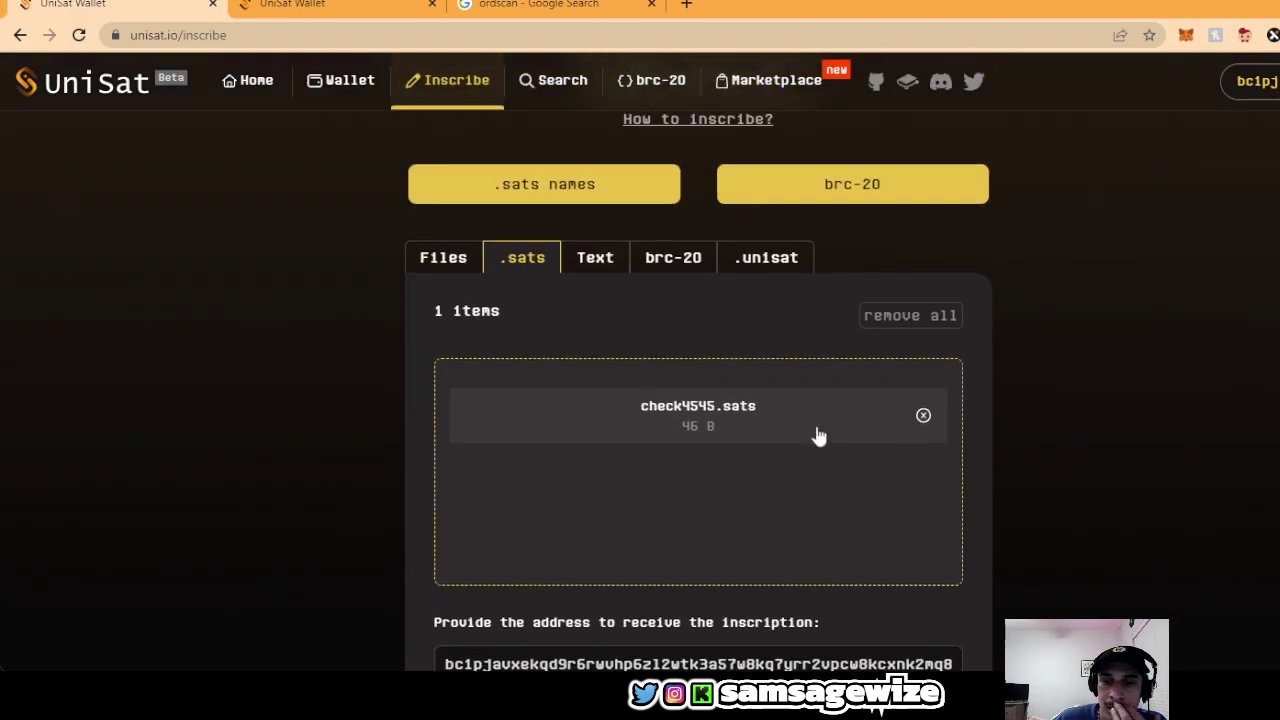
{"action": "scroll", "coordinate": [818, 436], "scroll_direction": "up", "scroll_amount": 1}
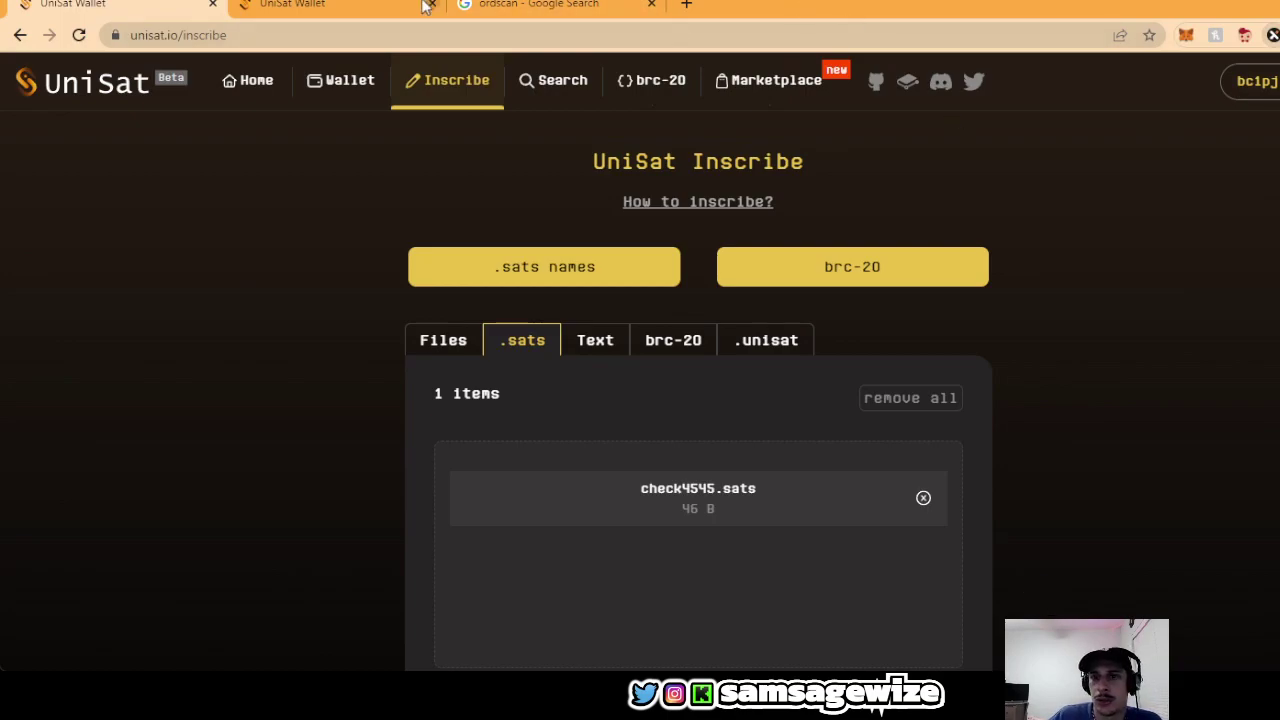
Open ordinalswallet.com in a new tab and connect a wallet, reloading after the error.
{"action": "left_click", "coordinate": [685, 6]}
{"action": "type", "text": "ordinal"}
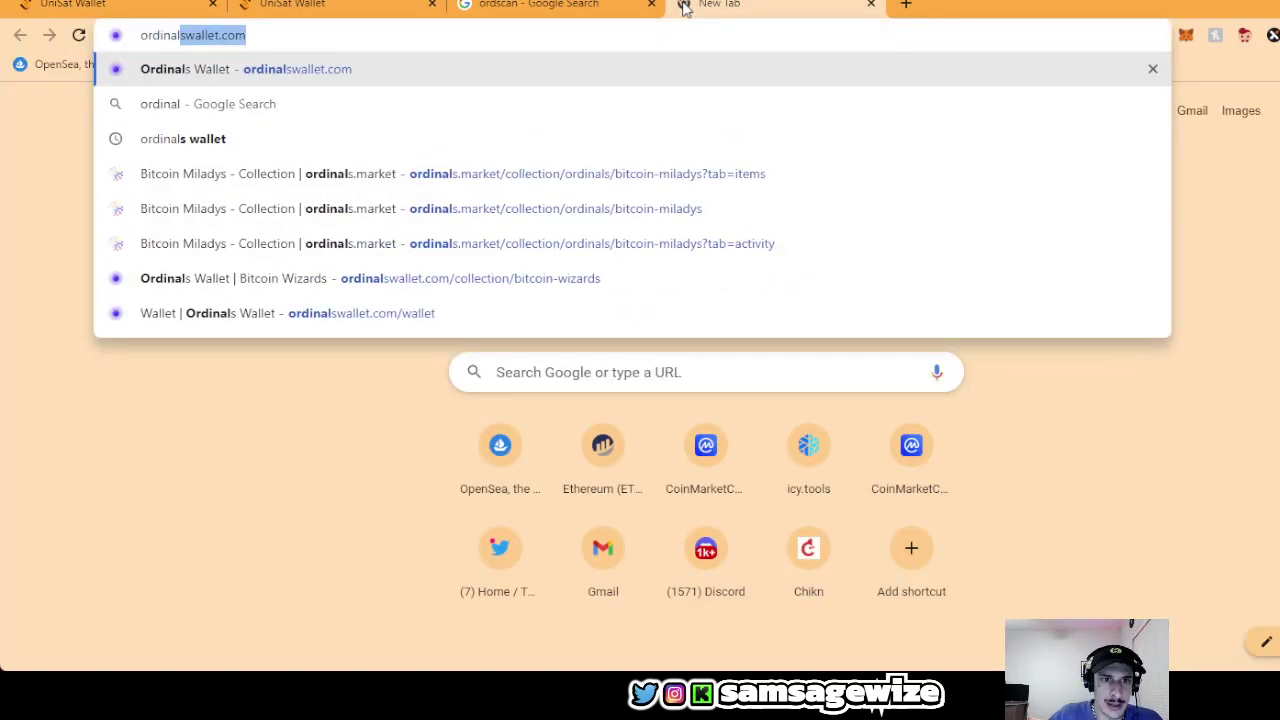
{"action": "key", "text": "Return"}
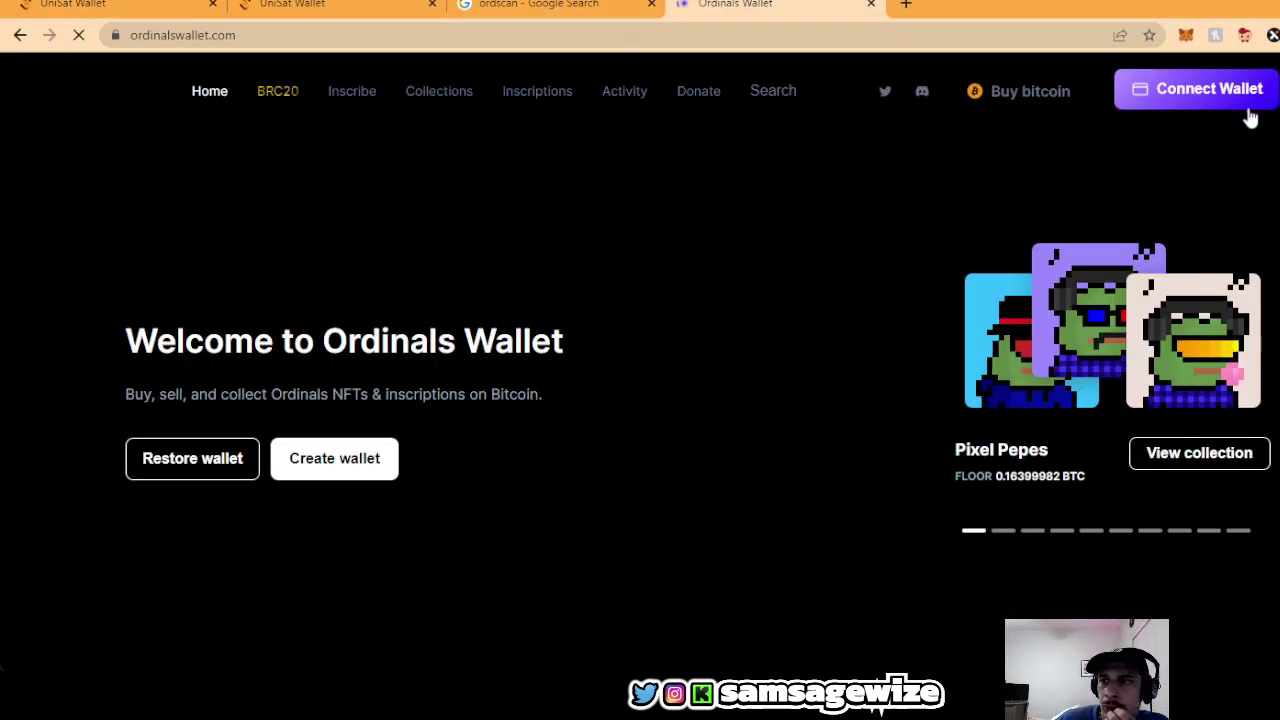
{"action": "left_click", "coordinate": [1176, 100]}
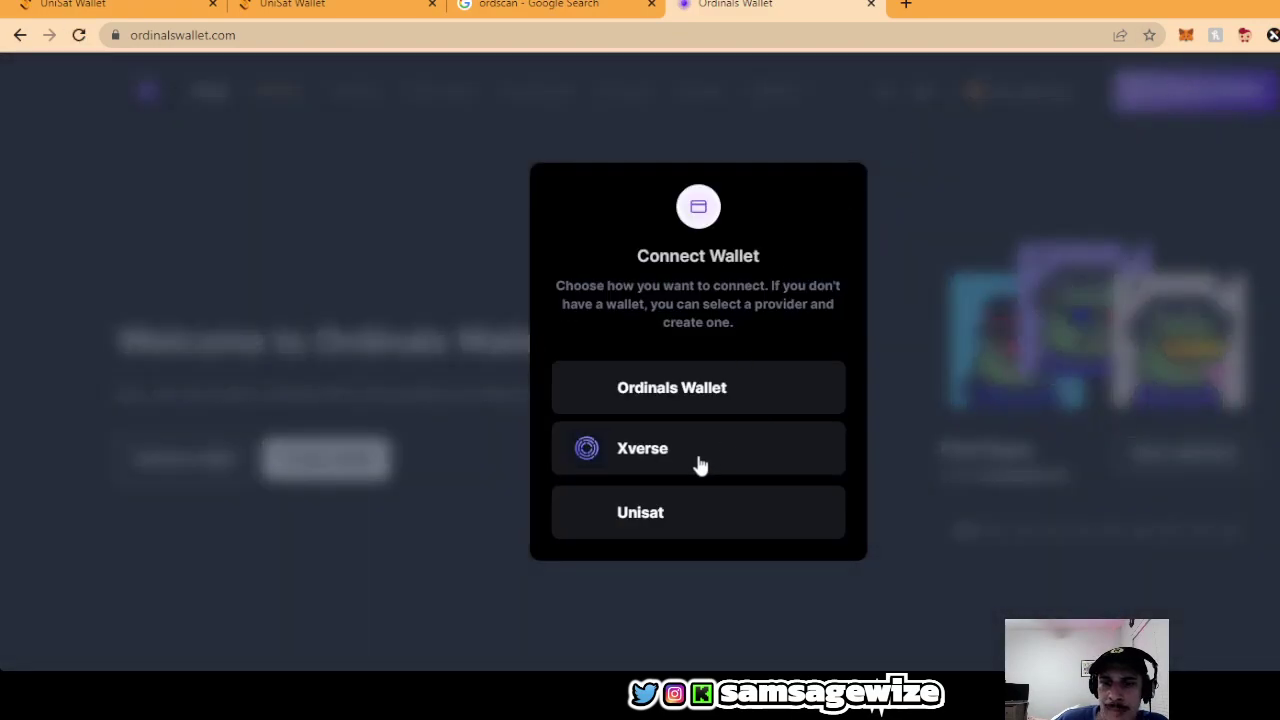
{"action": "left_click", "coordinate": [795, 528]}
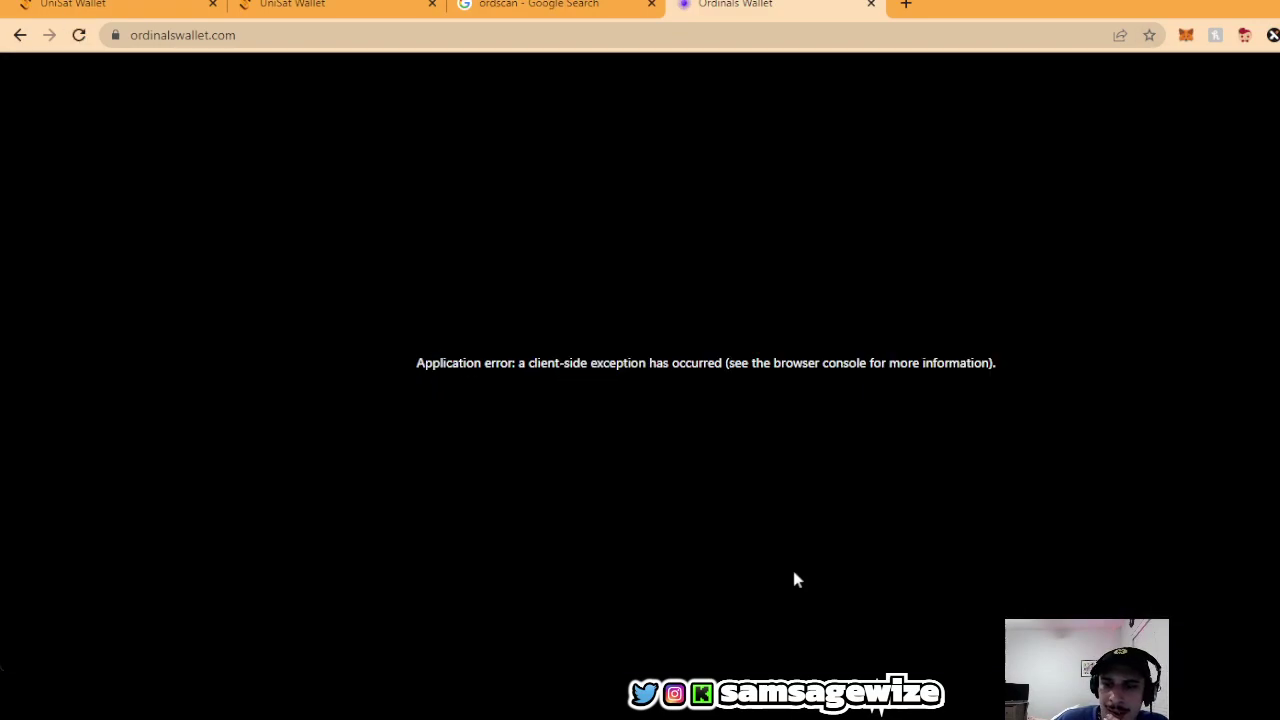
{"action": "left_click", "coordinate": [79, 35]}
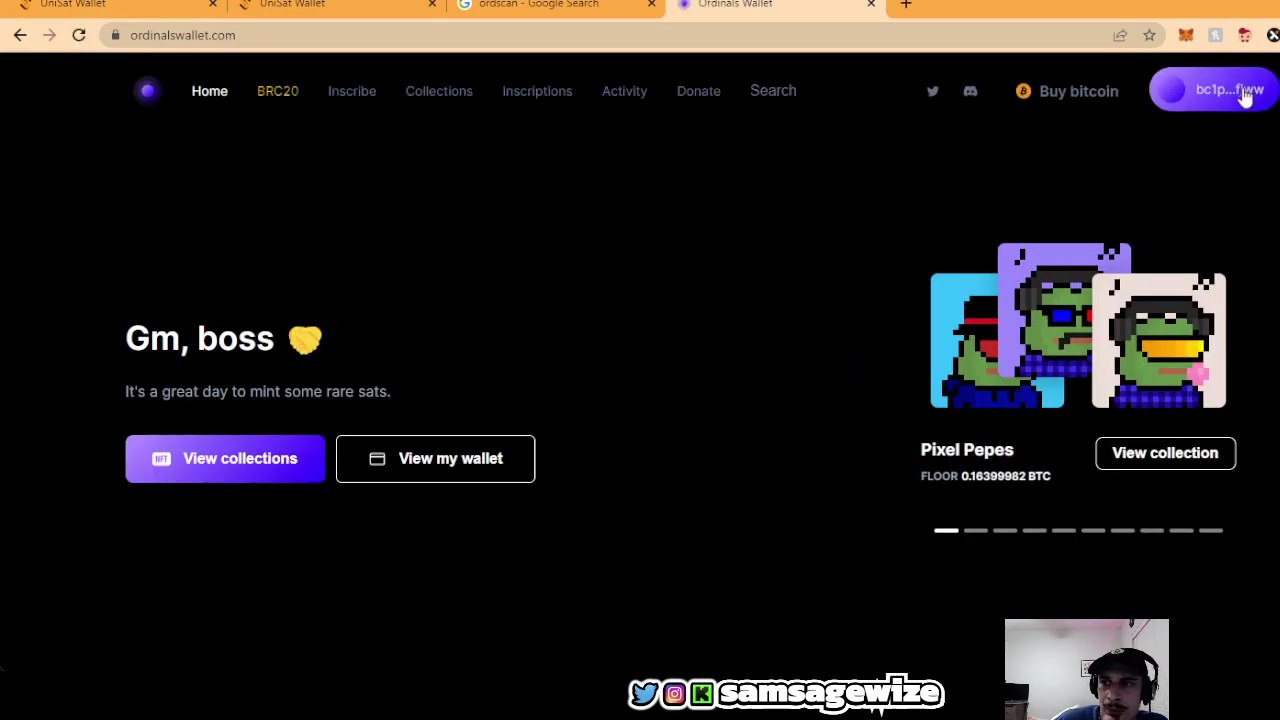
View the connected wallet's overview, then switch back to the UniSat check4545.sats tab.
{"action": "left_click", "coordinate": [1245, 93]}
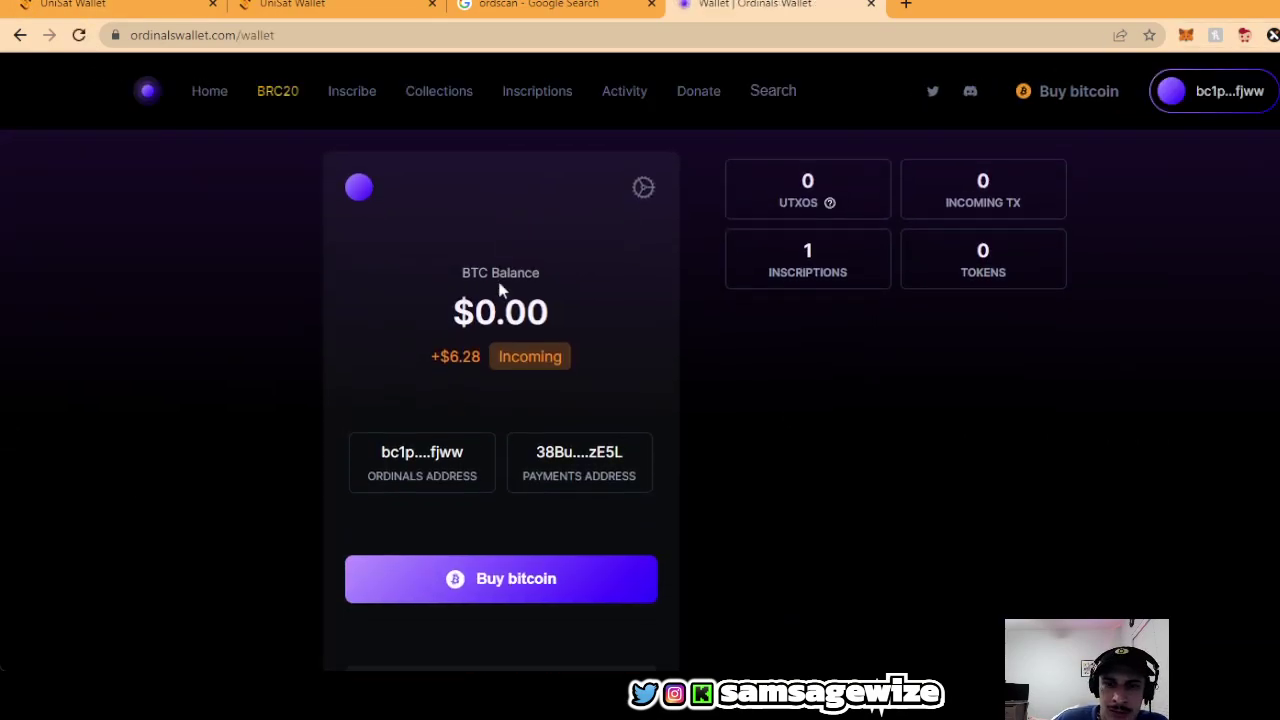
{"action": "scroll", "coordinate": [600, 430], "scroll_direction": "down", "scroll_amount": 6}
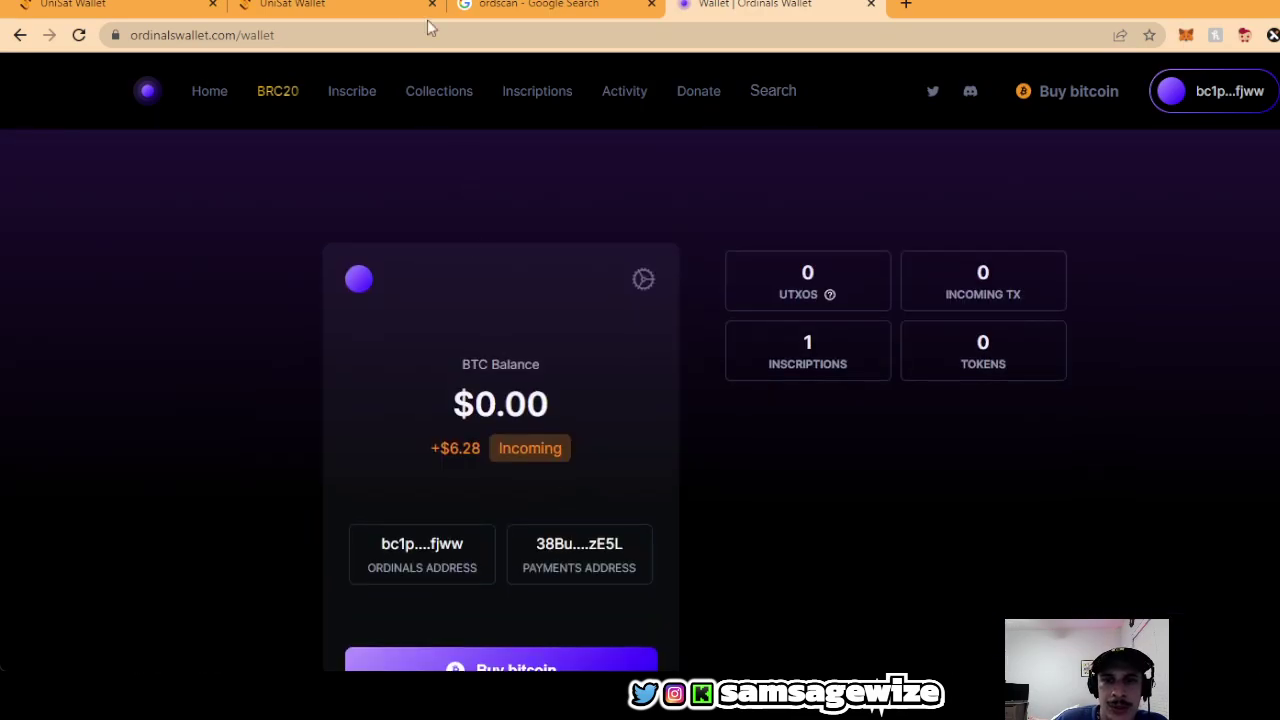
{"action": "left_click", "coordinate": [287, 8]}
{"action": "key", "text": "ctrl+Page_Up"}
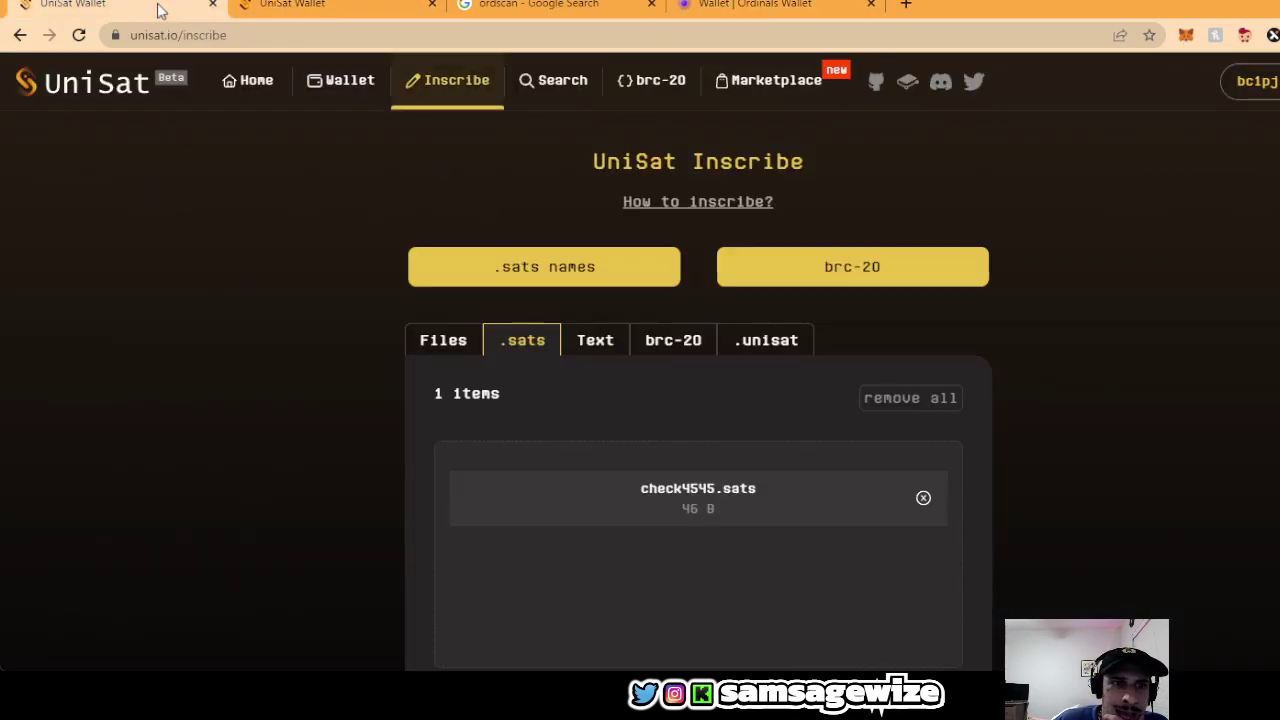